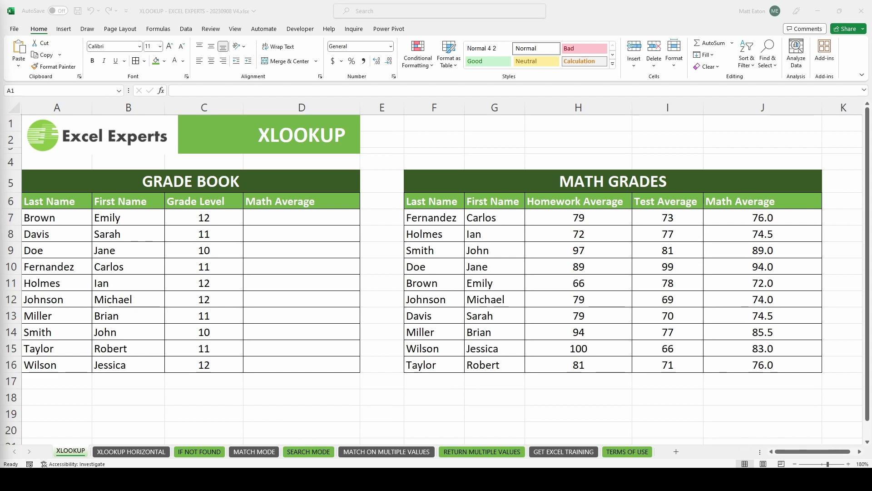
Step: Start an XLOOKUP formula in D7 with A7 as the lookup value and the absolute range $F$7:$F$16 as the lookup array
left_click(277, 217)
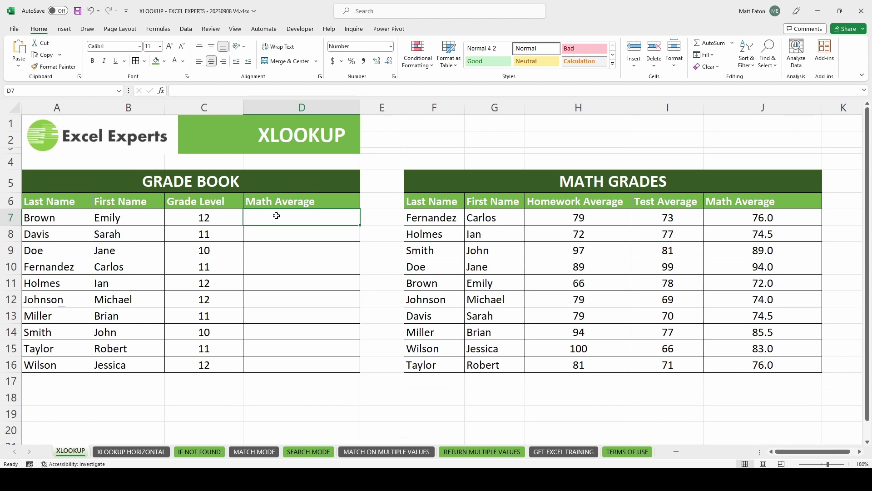
type("=xl")
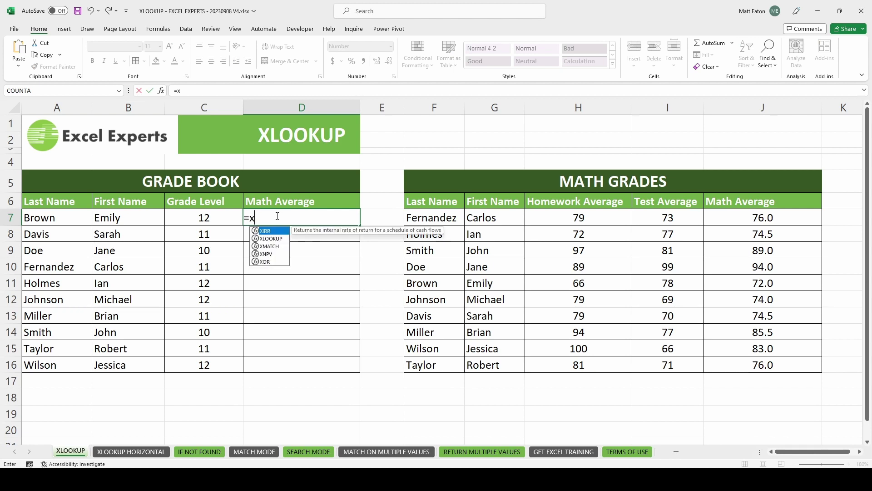
key("Tab")
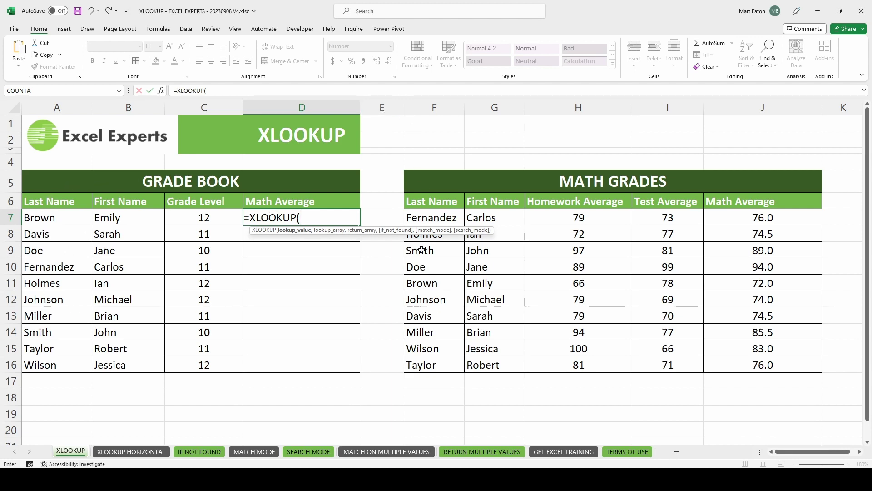
left_click(46, 218)
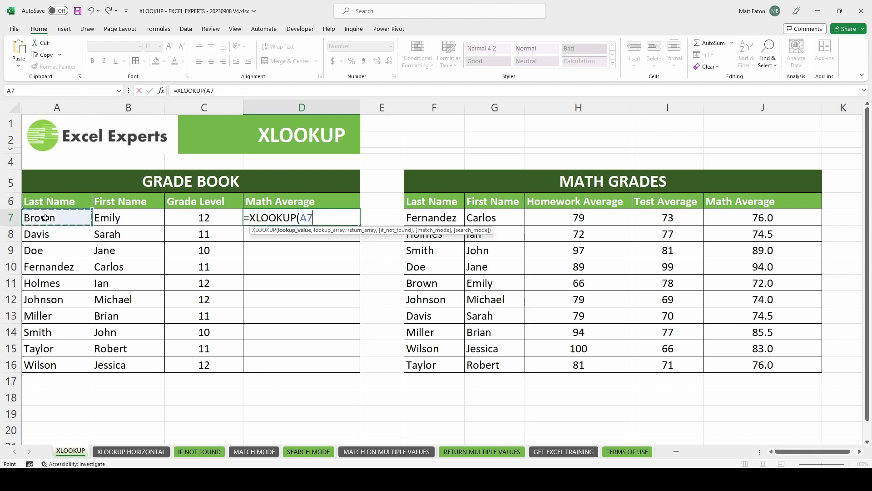
type(",")
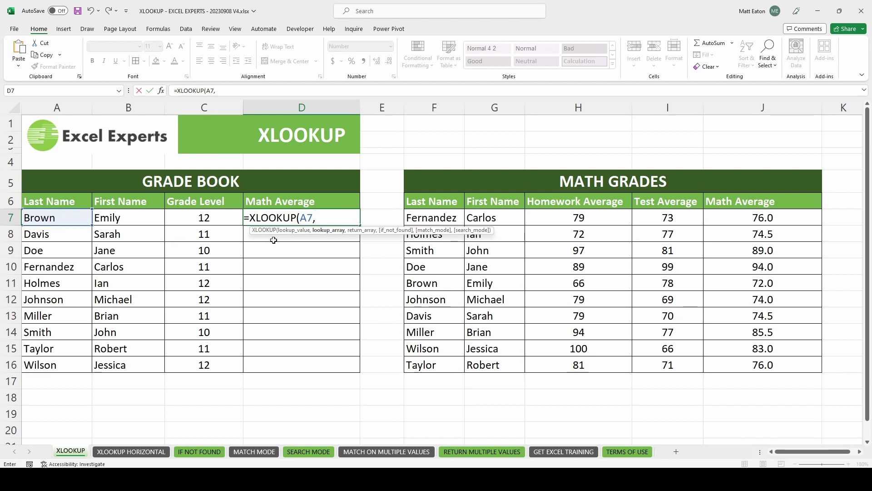
left_click(423, 219)
left_click_drag(423, 220, 428, 361)
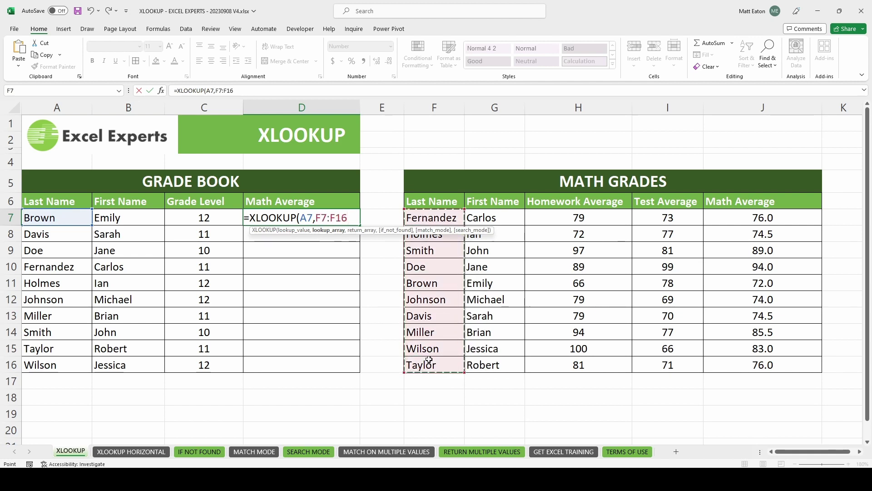
key("F4")
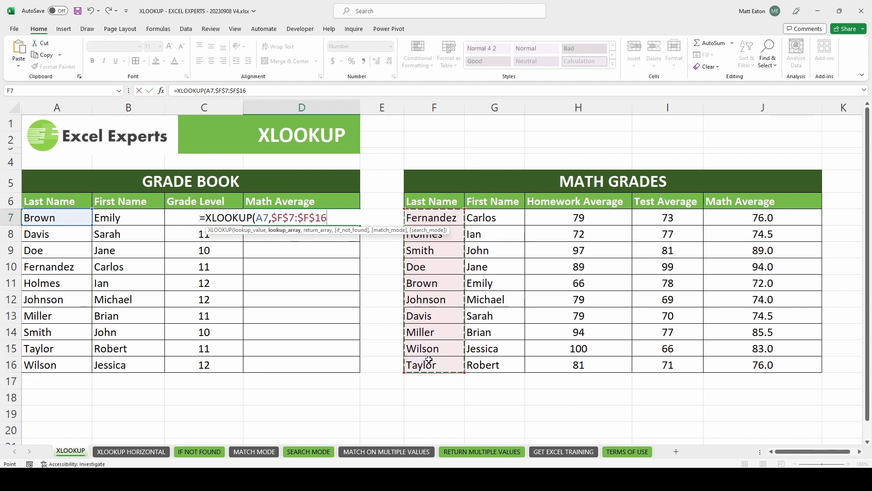
type(",")
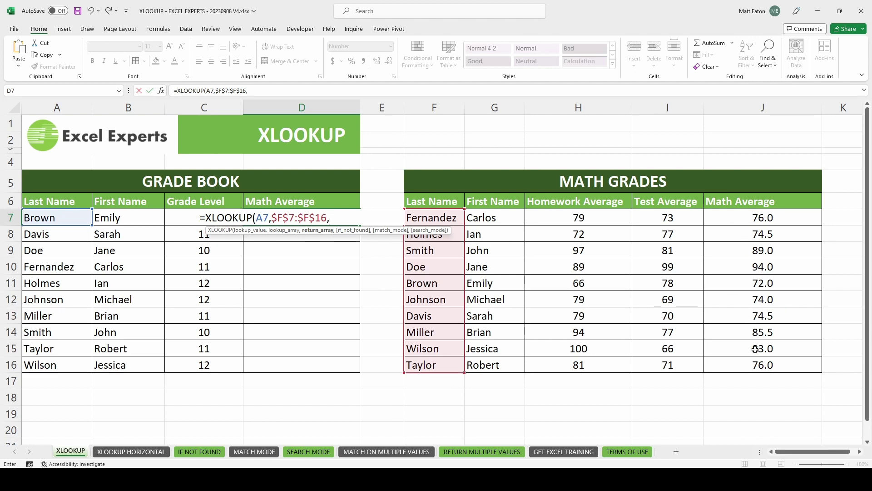
Step: Complete the D7 formula with the absolute range $J$7:$J$16 as the return array and enter it
left_click(770, 218)
left_click_drag(771, 219, 780, 358)
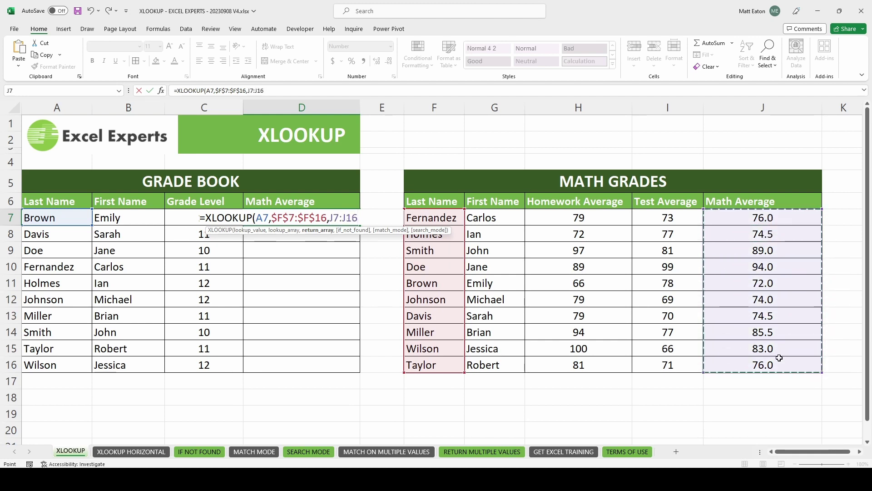
key("F4")
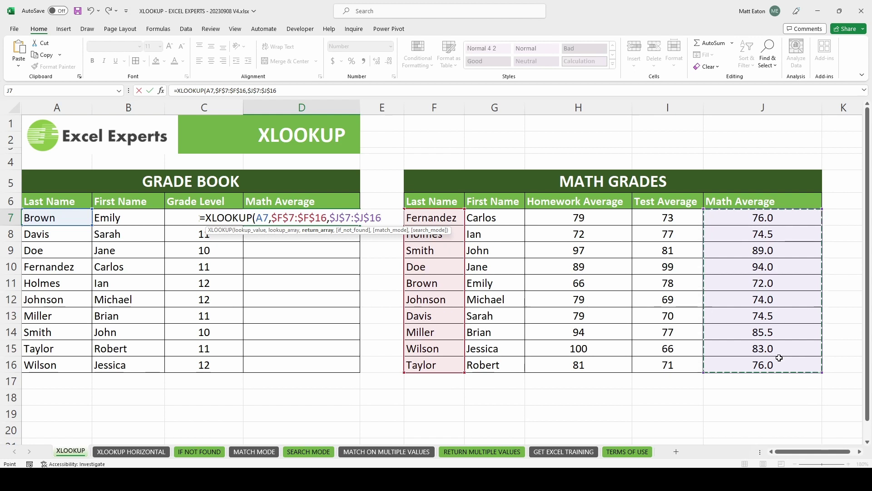
type(")")
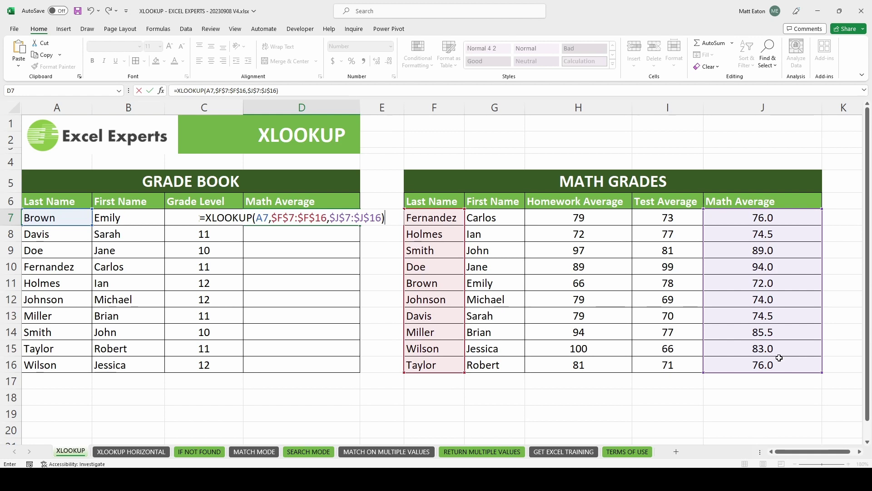
key("Return")
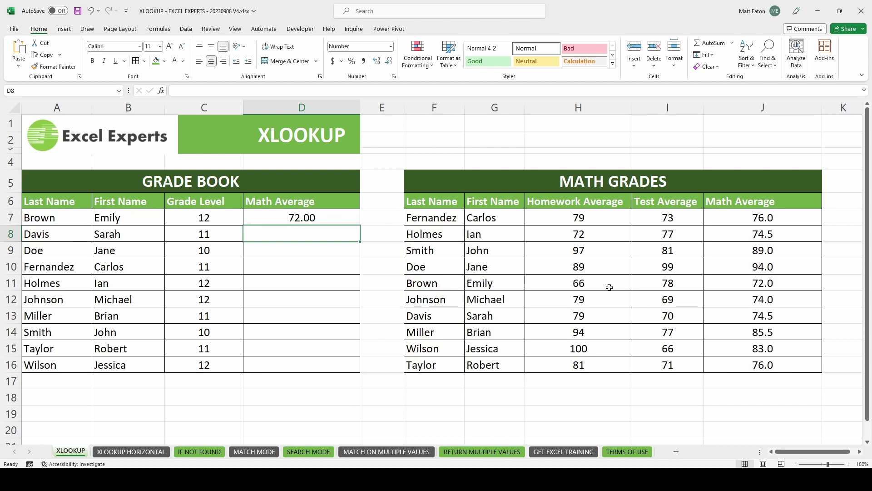
Step: Fill the D7 formula down through D16 and compare the row 12 result with the Math Grades average in J12
left_click(307, 219)
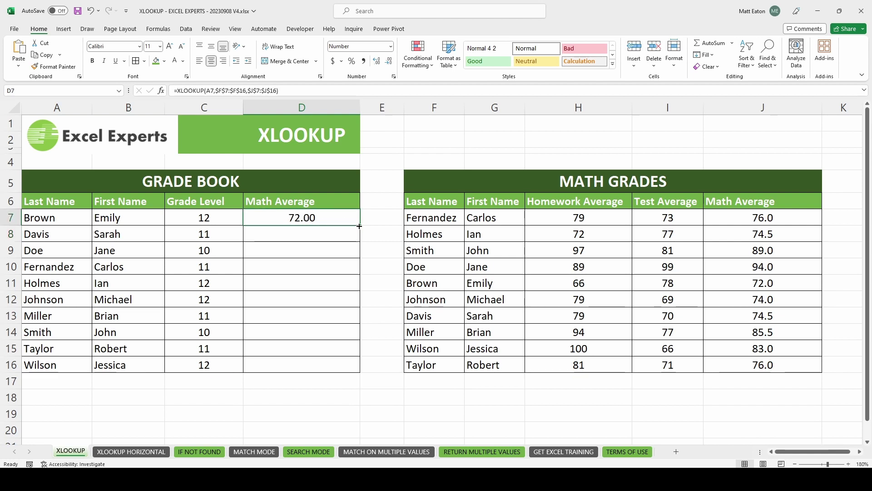
left_click_drag(359, 226, 358, 370)
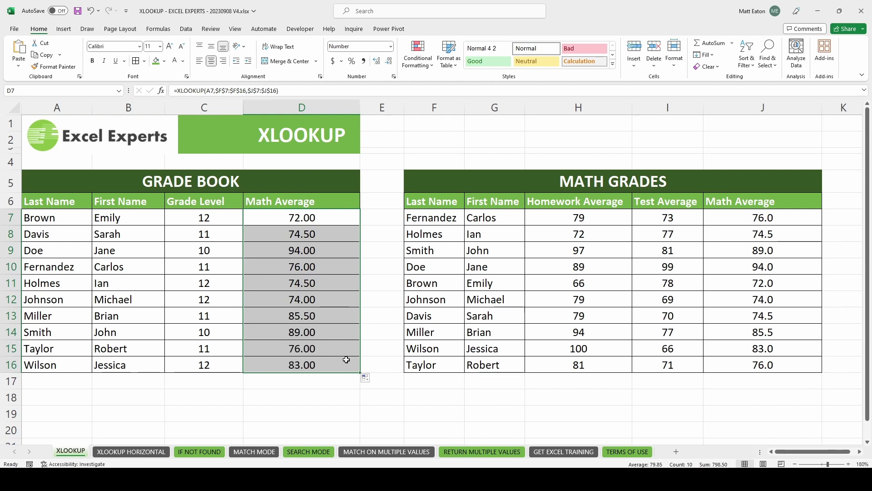
left_click(291, 298)
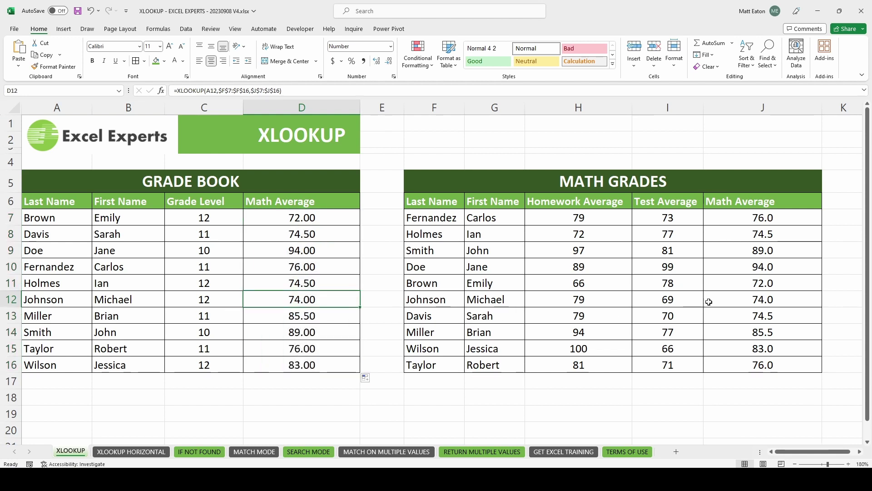
left_click(750, 300)
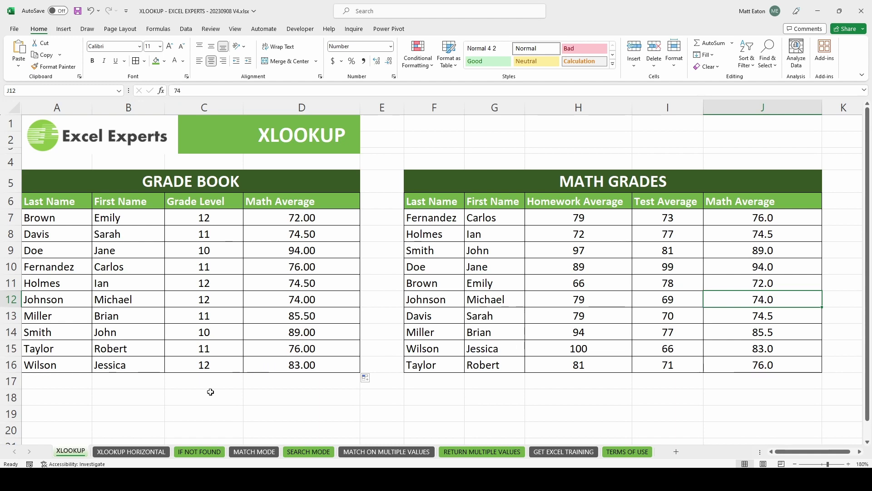
Step: On the XLOOKUP HORIZONTAL sheet, start an XLOOKUP in D7 with lookup value C7 and absolute lookup array $H$6:$K$6
left_click(135, 451)
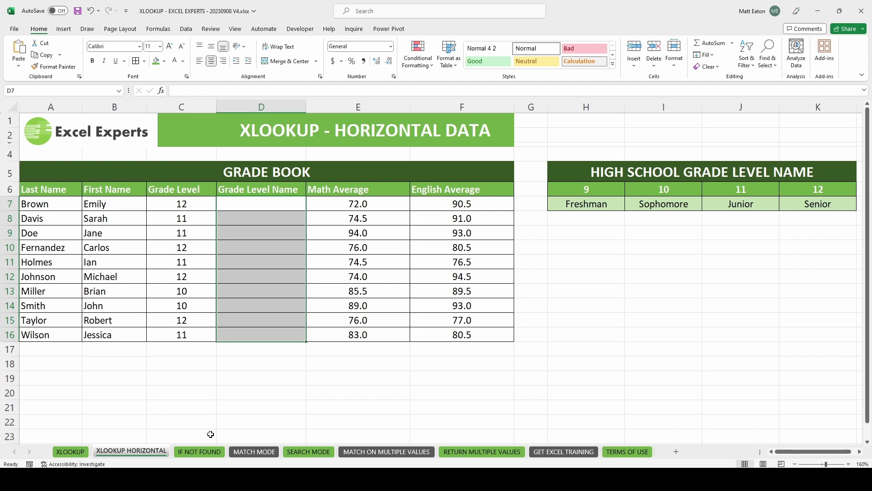
left_click(245, 202)
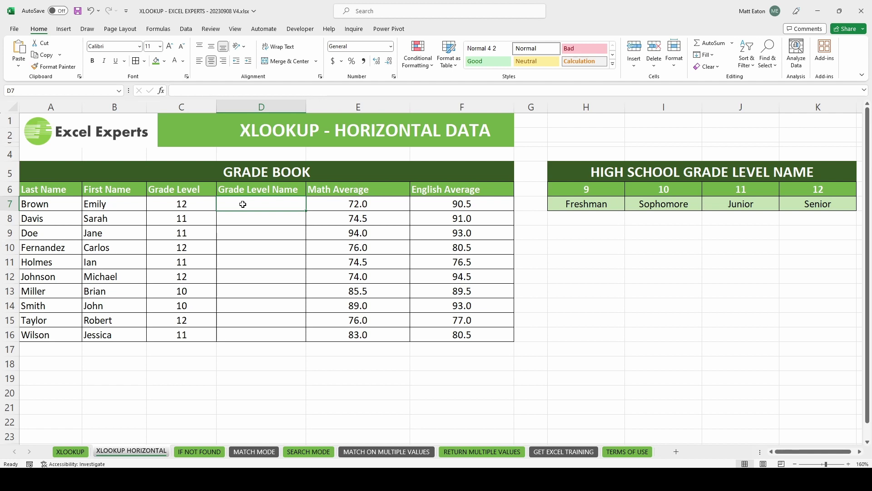
type("=XLO")
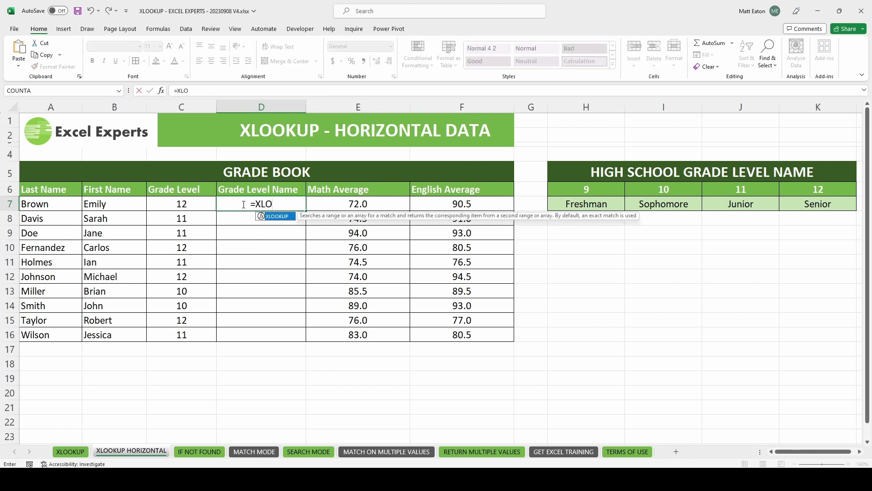
key("Tab")
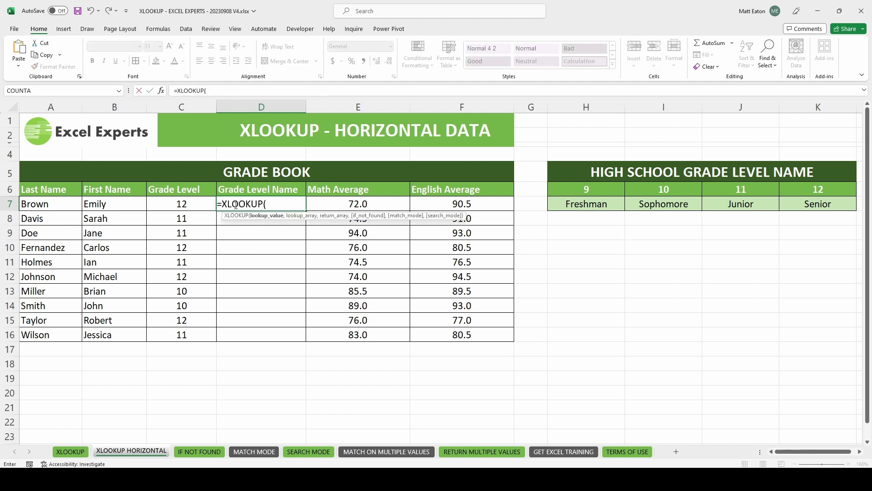
left_click(180, 202)
type(",")
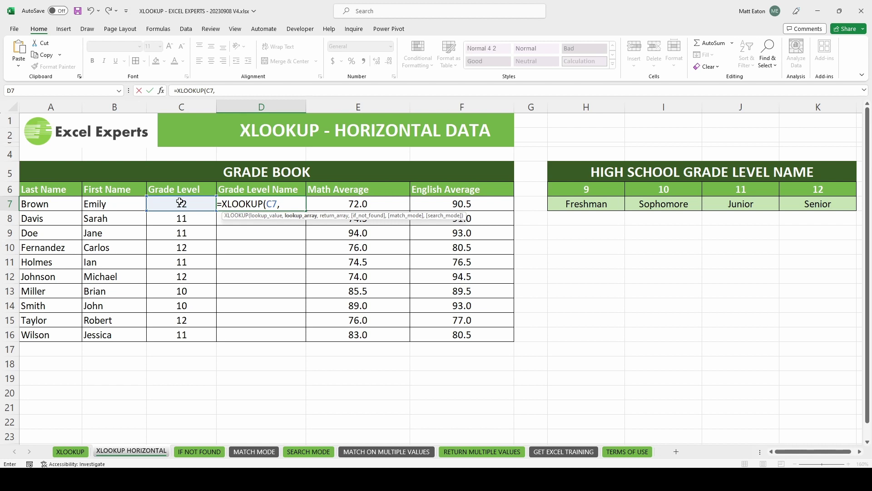
left_click_drag(574, 192, 807, 190)
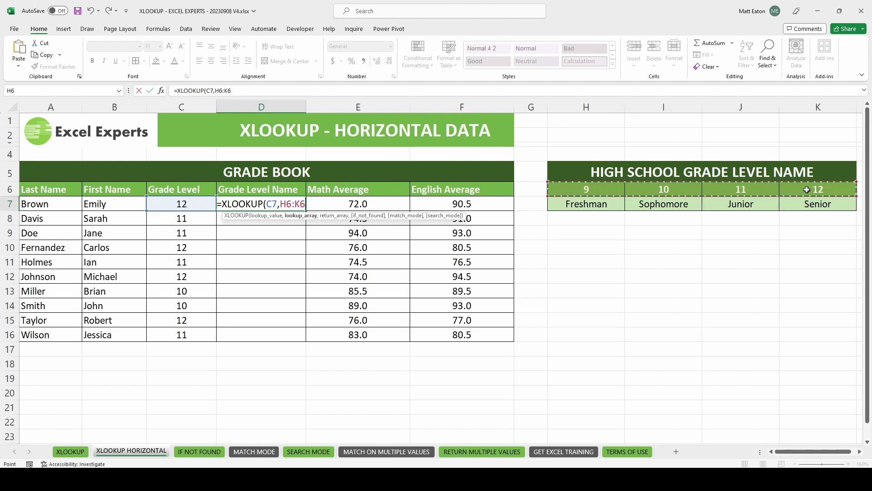
key("F4")
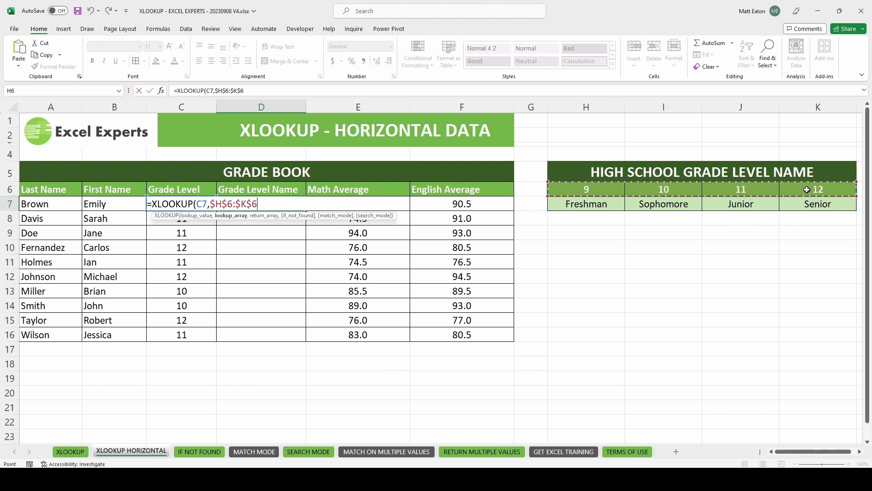
type(",")
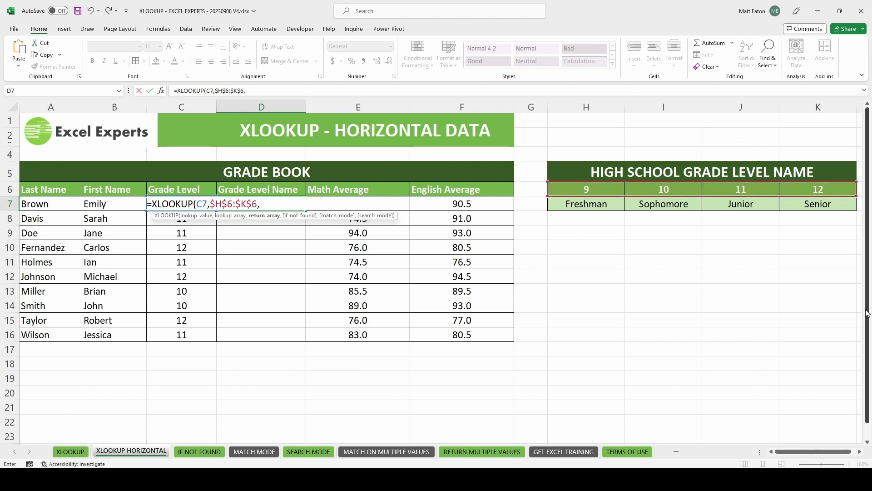
Step: Complete the Grade Level Name formula in D7 with the absolute range $H$7:$K$7 as the return array and enter it
left_click_drag(586, 204, 785, 207)
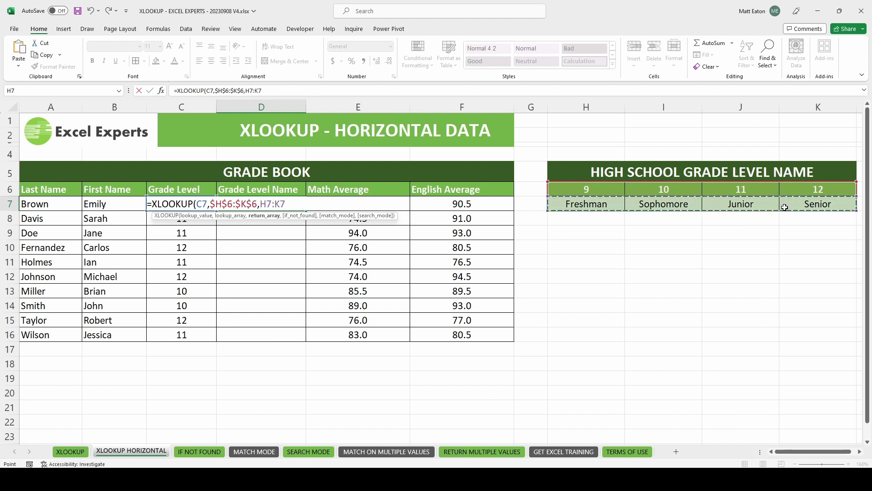
key("F4")
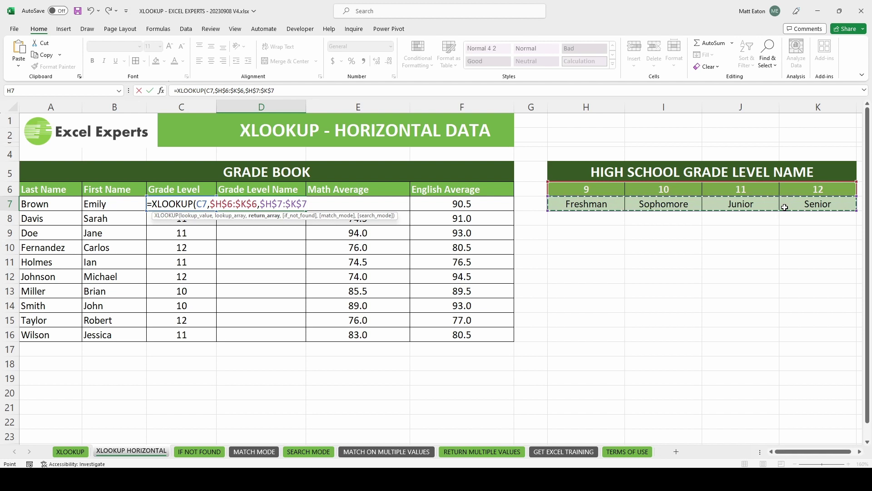
type(")")
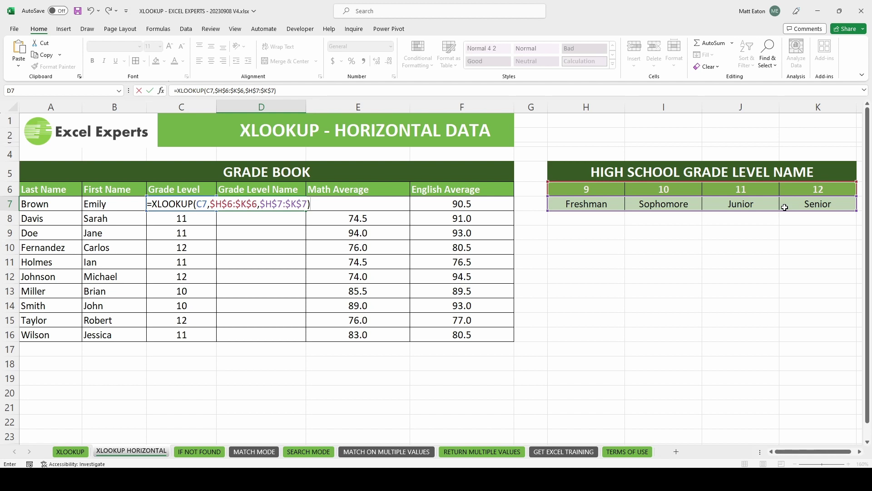
key("Return")
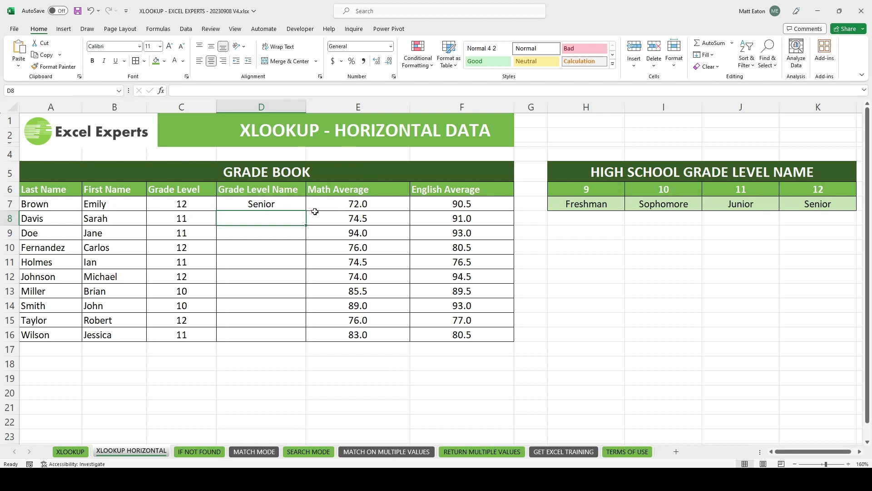
Step: Fill the Grade Level Name formula from D7 down through D16 and inspect the copied formula in D11
left_click(289, 203)
left_click_drag(305, 210, 305, 339)
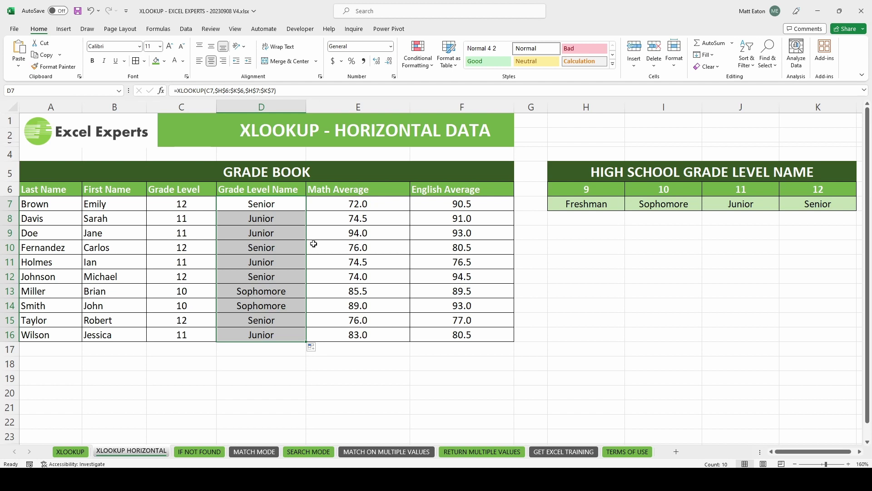
left_click(287, 268)
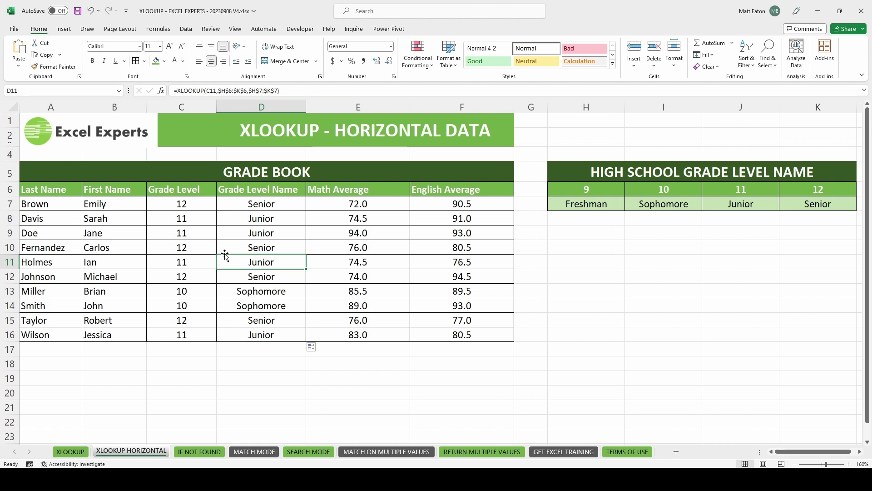
Step: On the IF NOT FOUND sheet, add "STUDENT NOT FOUND" as the if_not_found argument of the XLOOKUP formula in D8
left_click(200, 452)
left_click(198, 385)
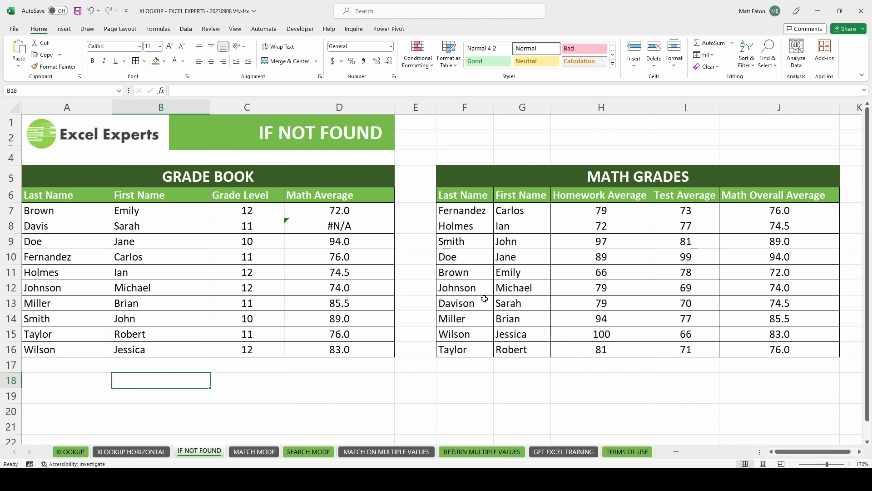
left_click(328, 227)
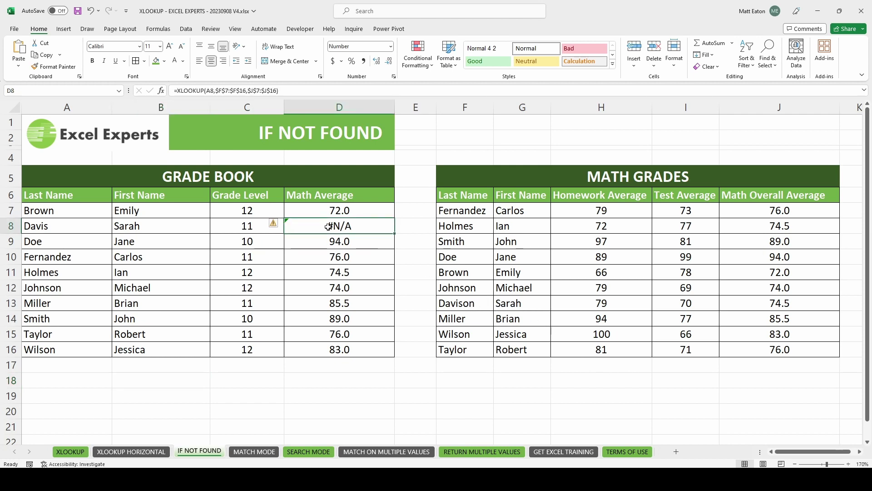
double_click(328, 226)
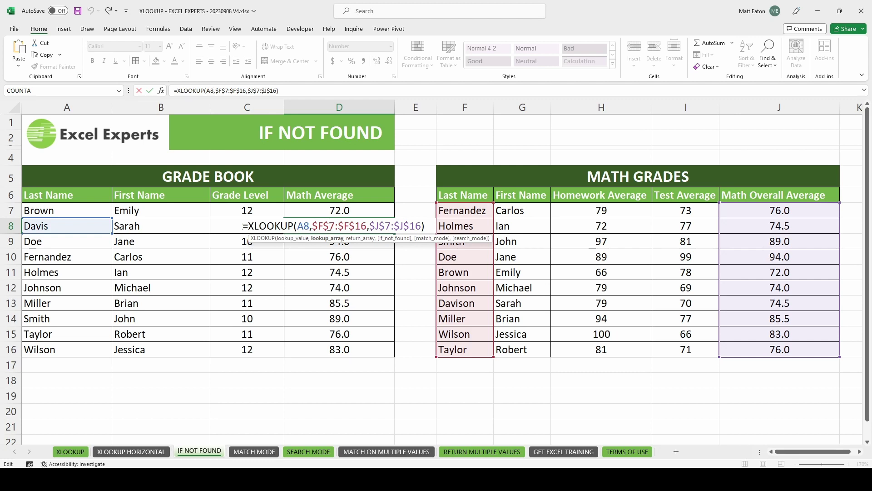
left_click(275, 89)
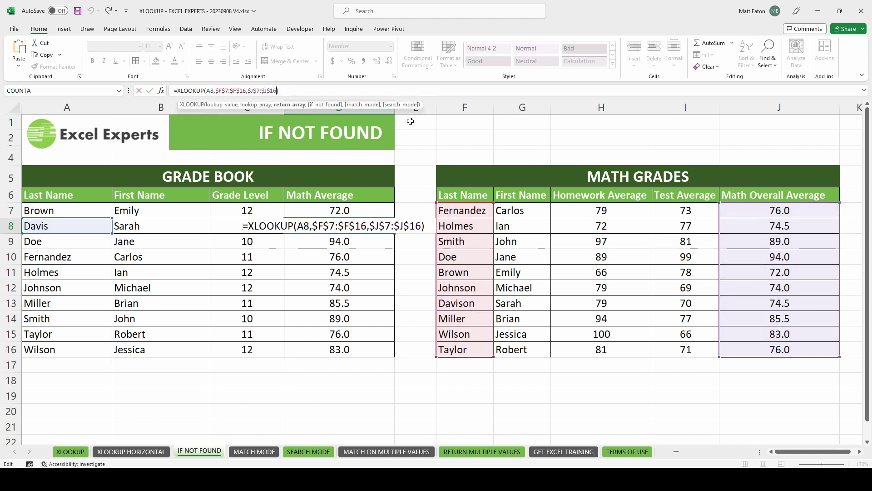
type(",")
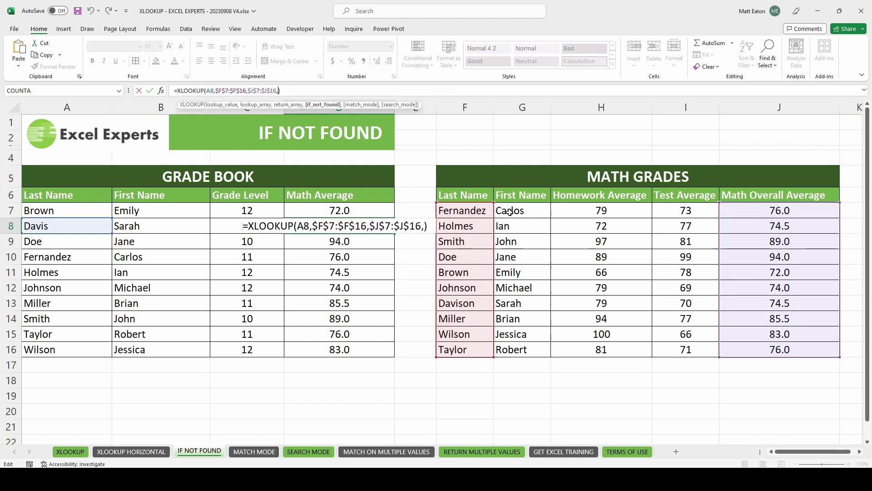
left_click(424, 225)
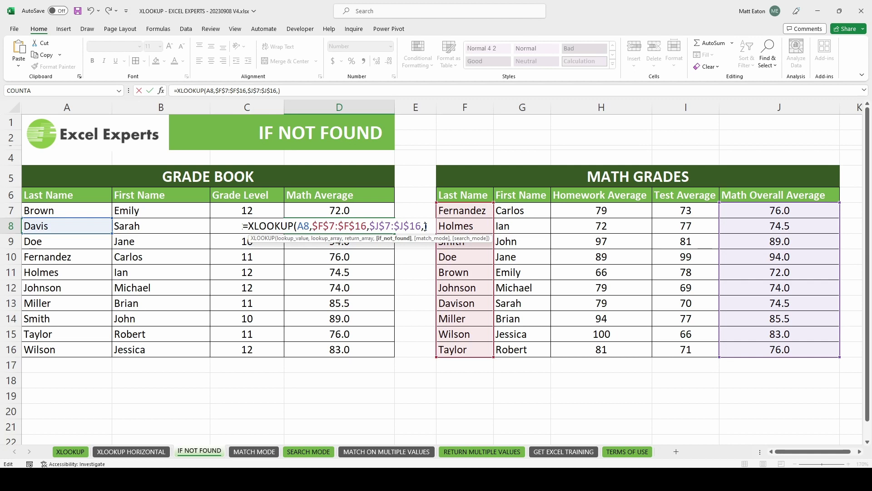
type("\"STUDENT NOT FOUND\"")
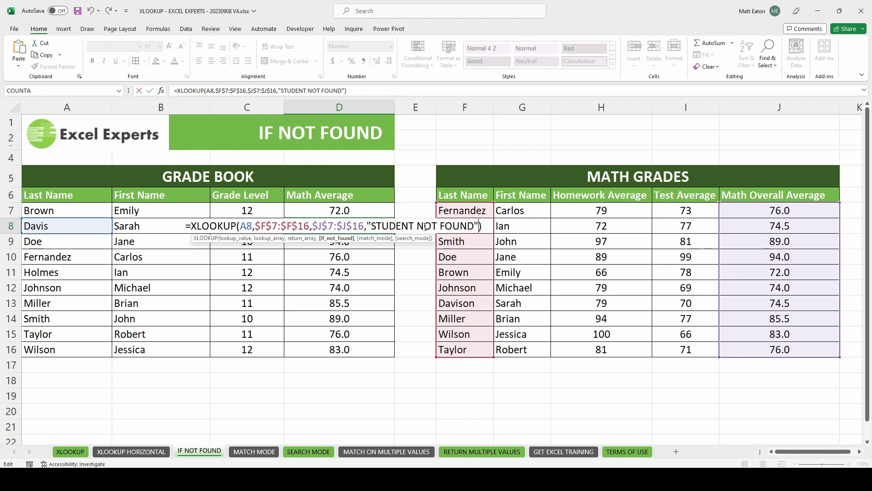
key("Return")
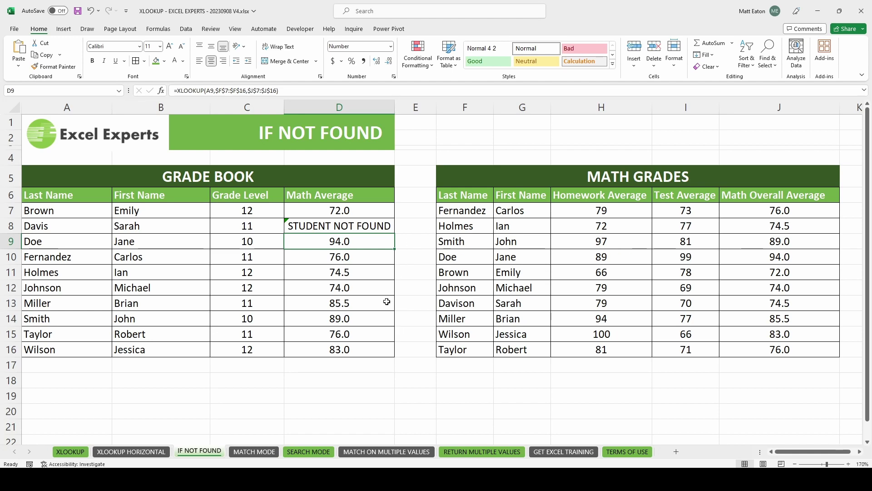
Step: On the MATCH MODE sheet, start an XLOOKUP in E7 with lookup value D7 and absolute lookup array $G$6:$K$6
left_click(258, 451)
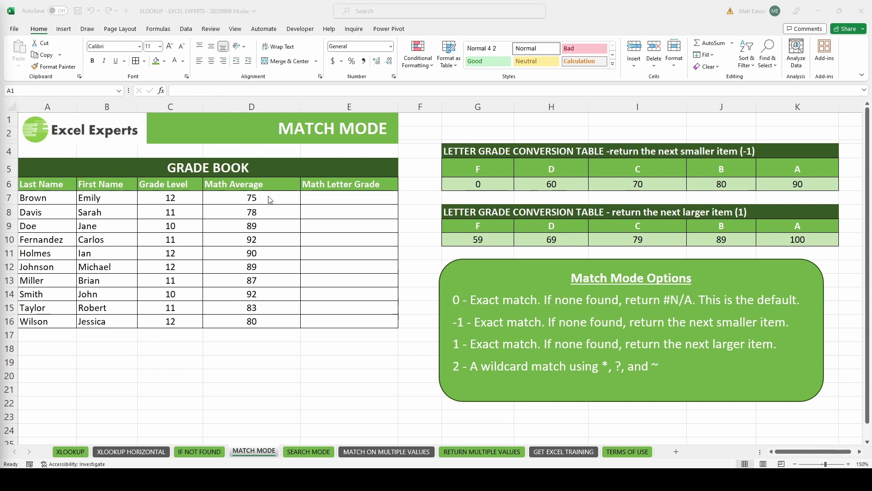
left_click(486, 183)
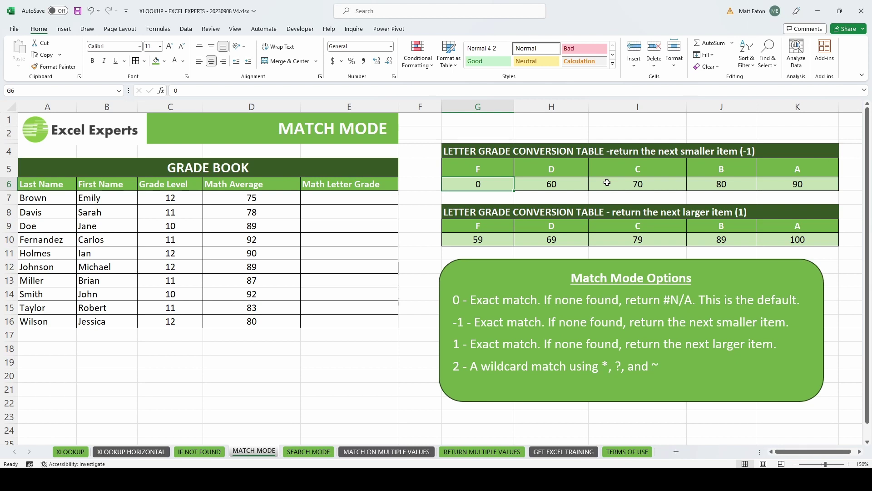
left_click(335, 196)
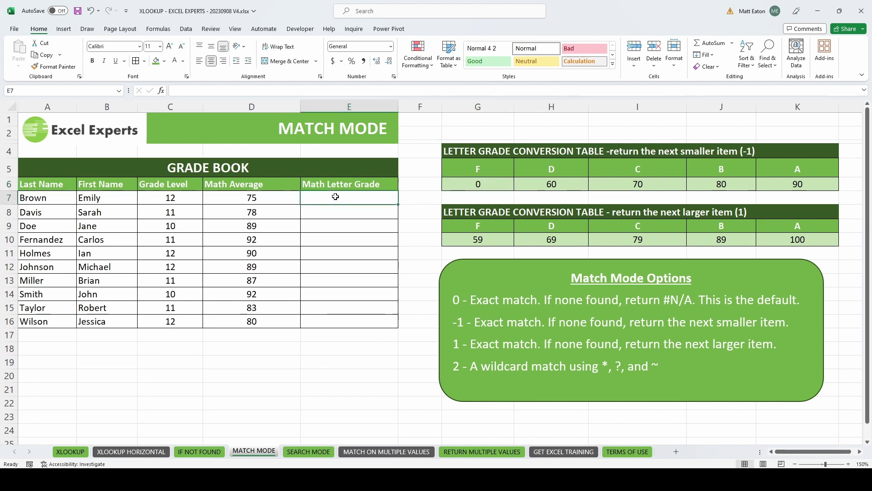
type("=XLOOKUP(")
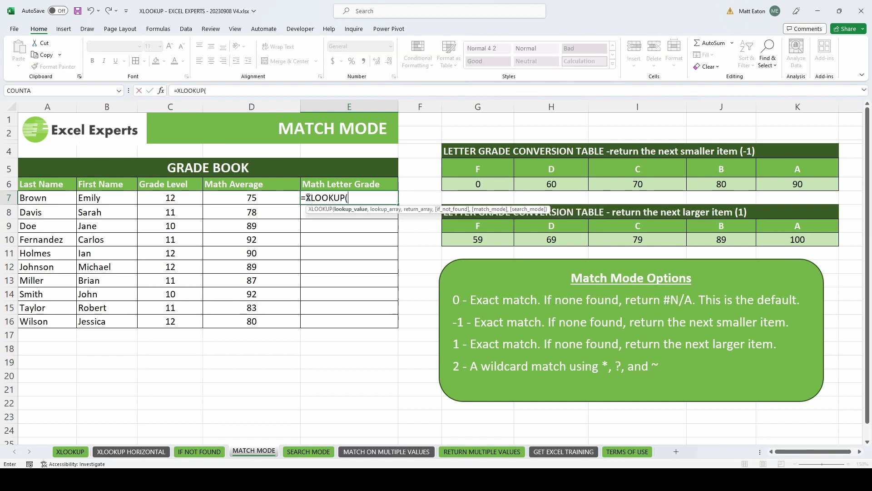
left_click(269, 200)
type(",")
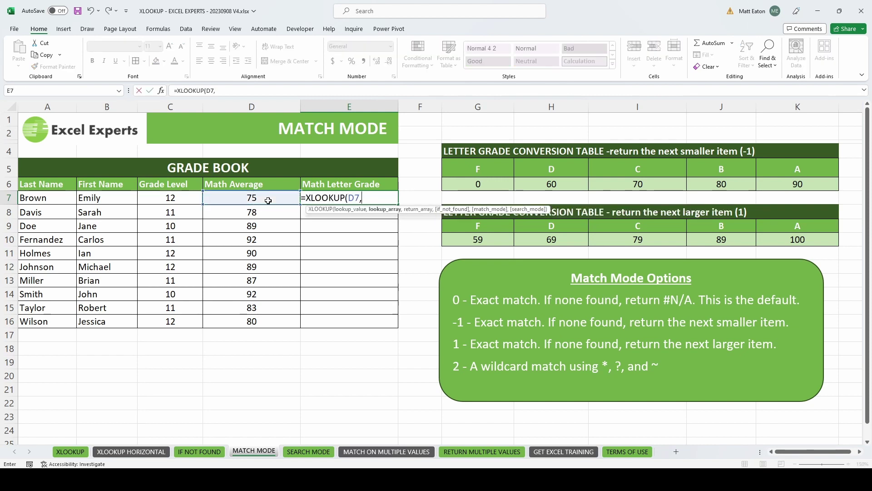
left_click_drag(470, 184, 782, 181)
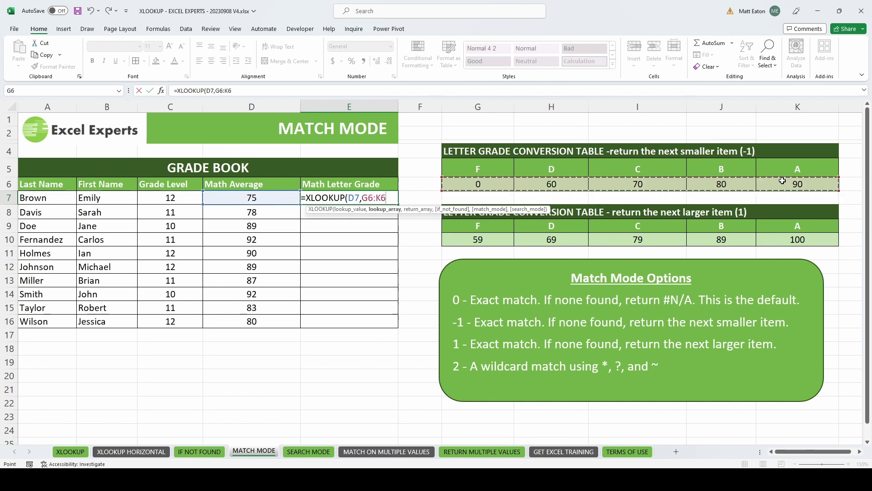
key("F4")
type(",")
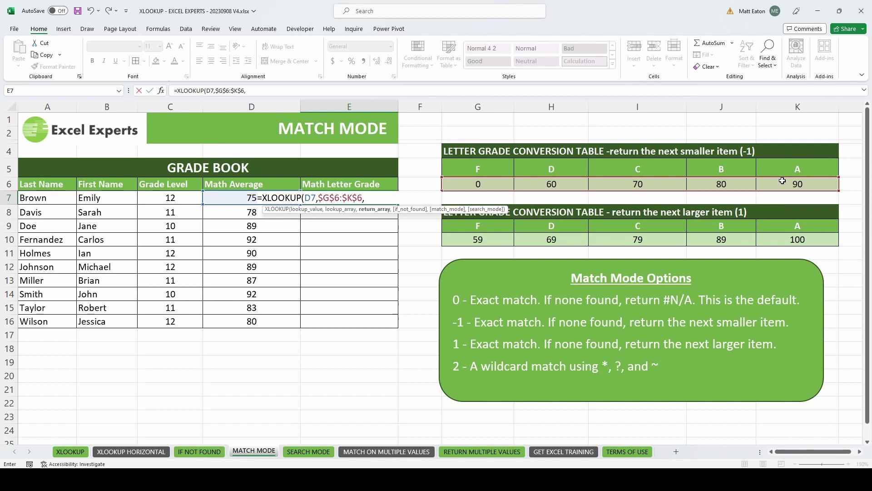
Step: Complete the E7 formula with return array $G$5:$K$5, no if_not_found value and match mode -1, and fill it down through E16
left_click_drag(503, 166, 758, 164)
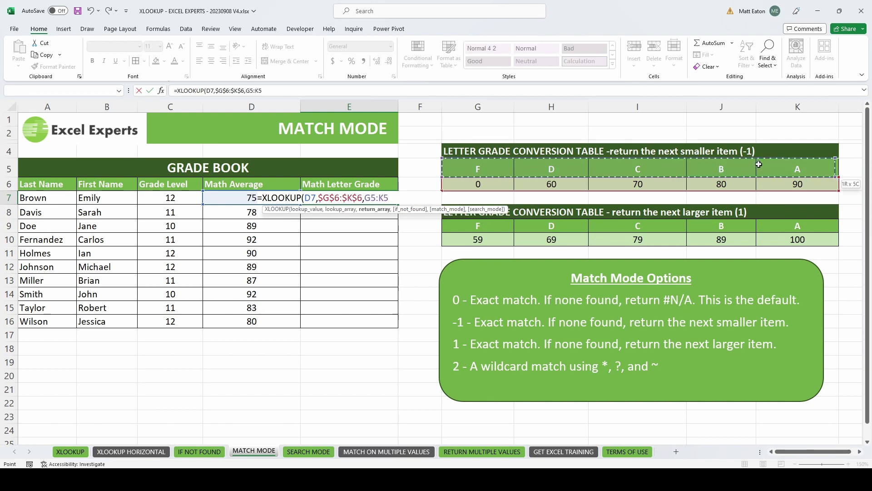
key("F4")
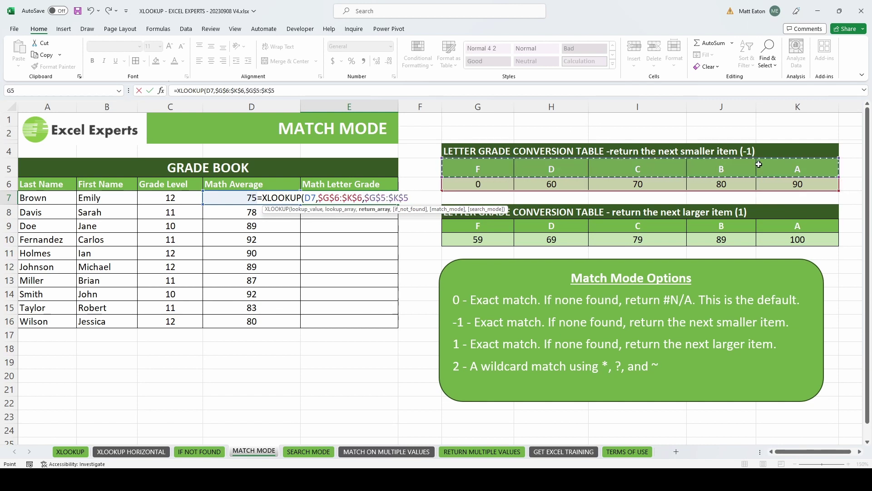
type(",")
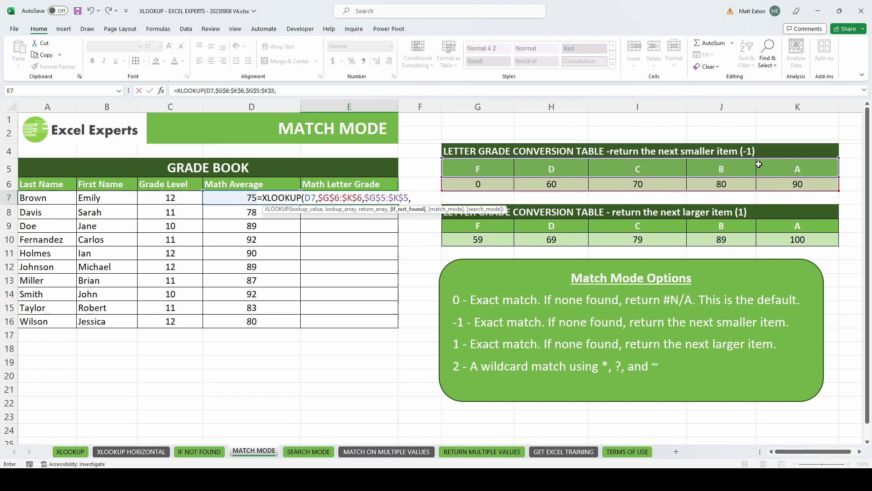
type(",")
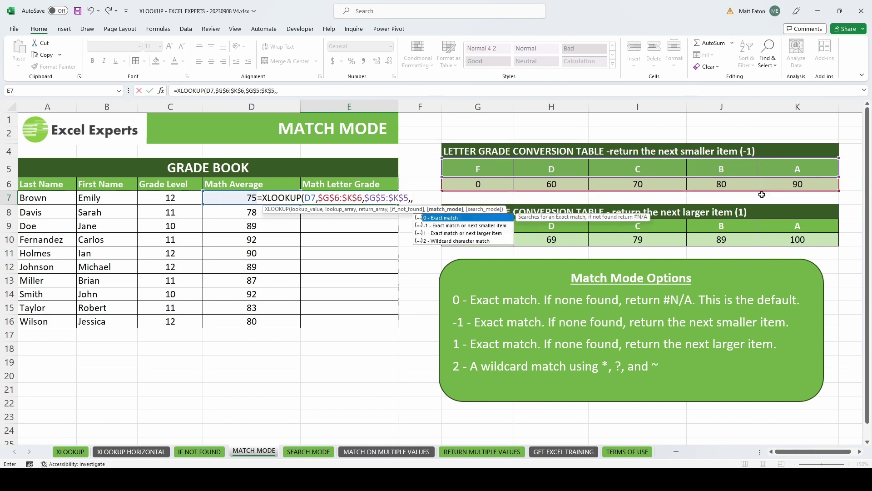
double_click(470, 226)
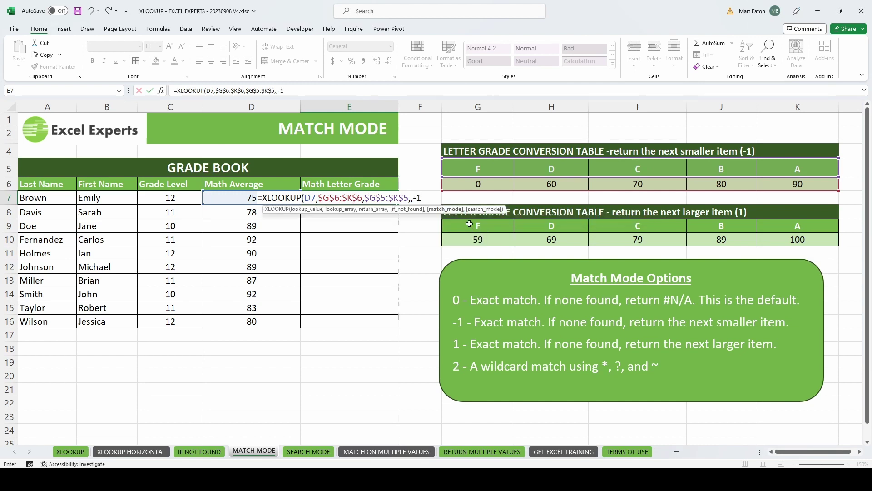
type(")")
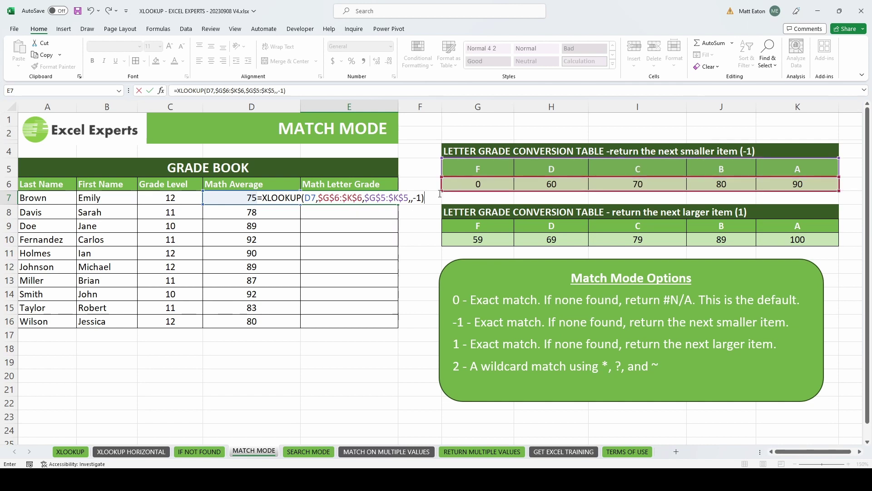
key("Return")
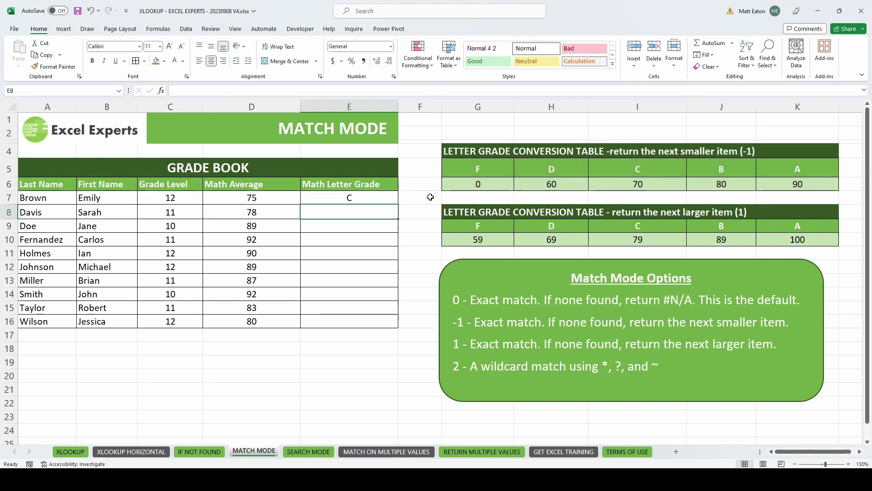
left_click(383, 201)
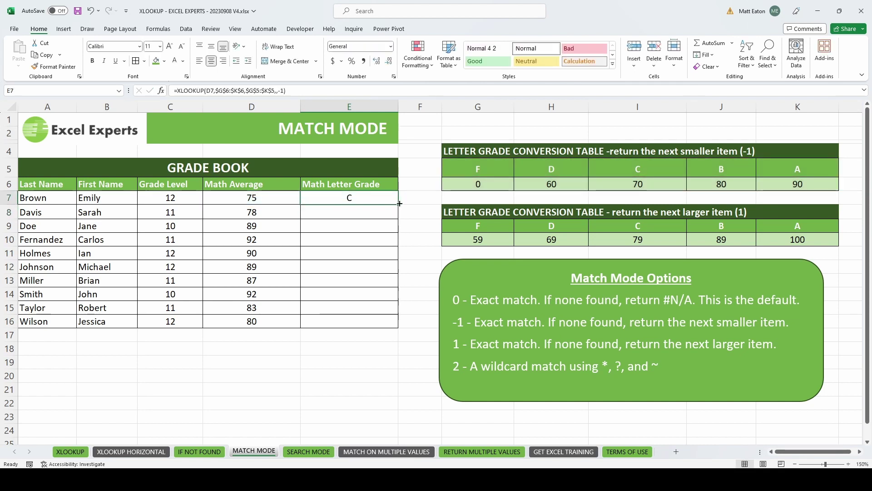
left_click_drag(399, 204, 399, 323)
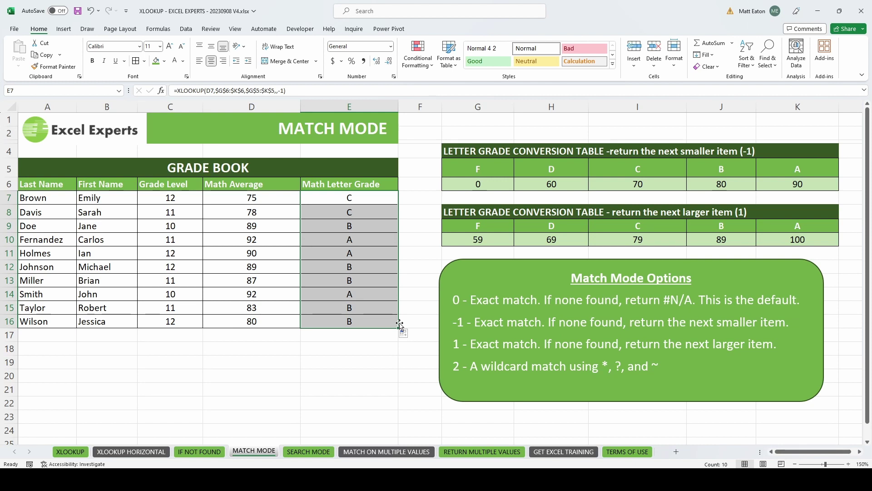
Step: Change the match mode in the E7 formula to 1 and refill the Math Letter Grade column down through E16
double_click(336, 199)
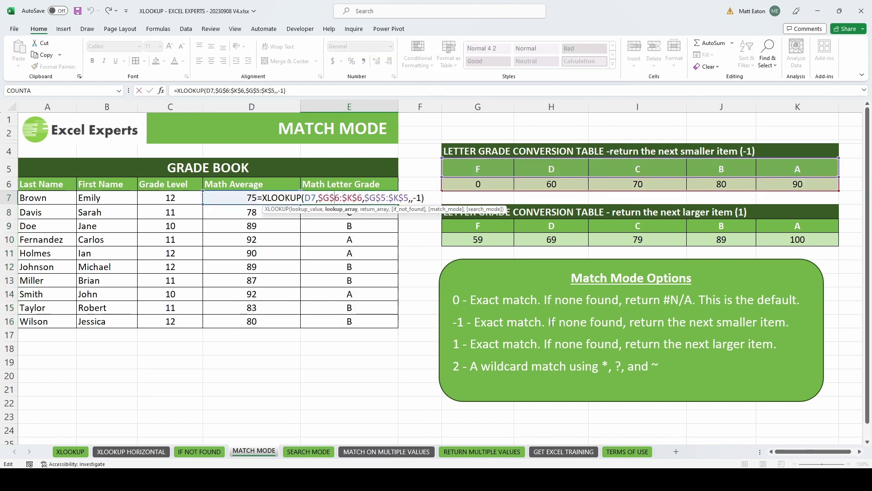
left_click(415, 199)
key("BackSpace")
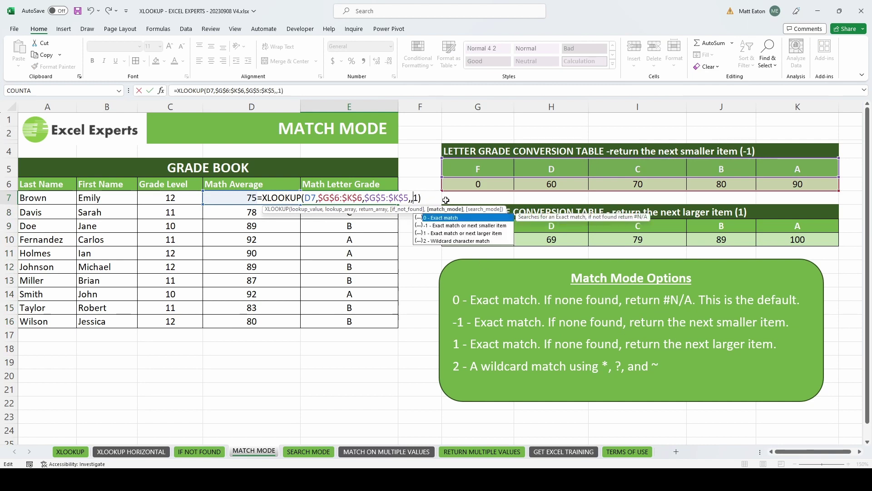
key("Return")
left_click(390, 197)
left_click_drag(398, 204, 399, 323)
left_click(345, 200)
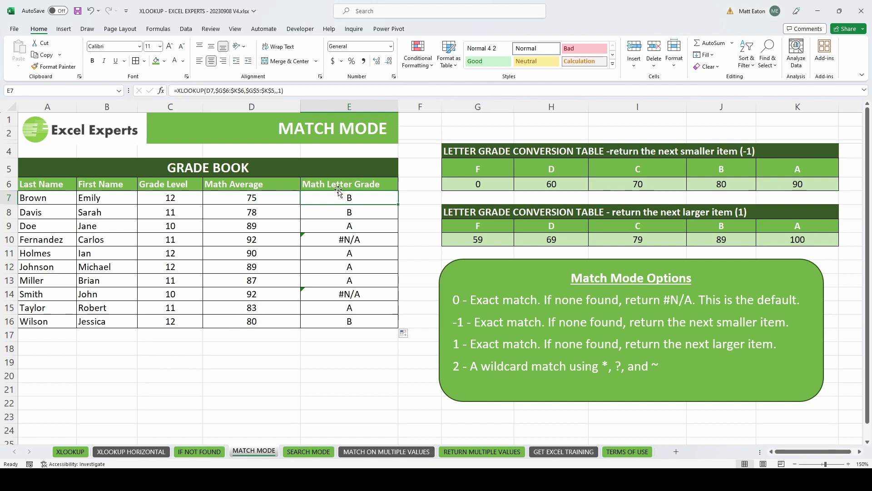
Step: Clear E7:E16 and start a new XLOOKUP in E7 with lookup value D7 and absolute lookup array $G$10:$K$10
left_click_drag(342, 195, 343, 326)
key("Delete")
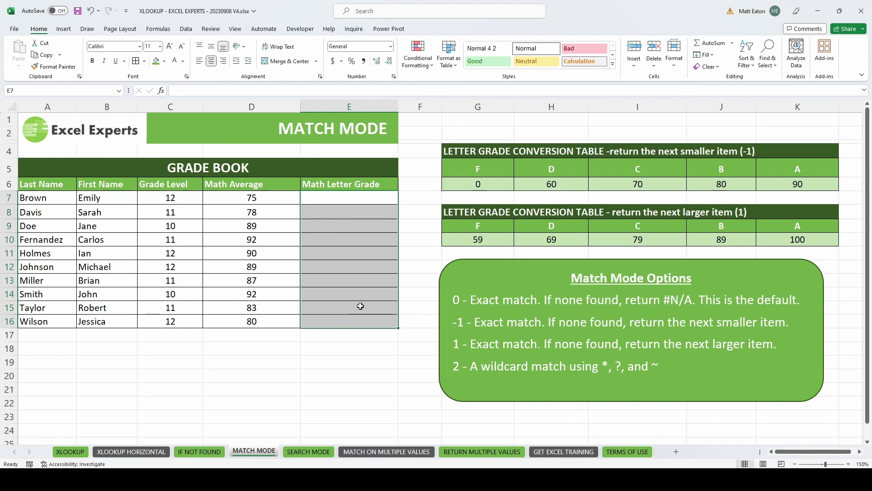
left_click(334, 198)
type("=XLOOKUP(")
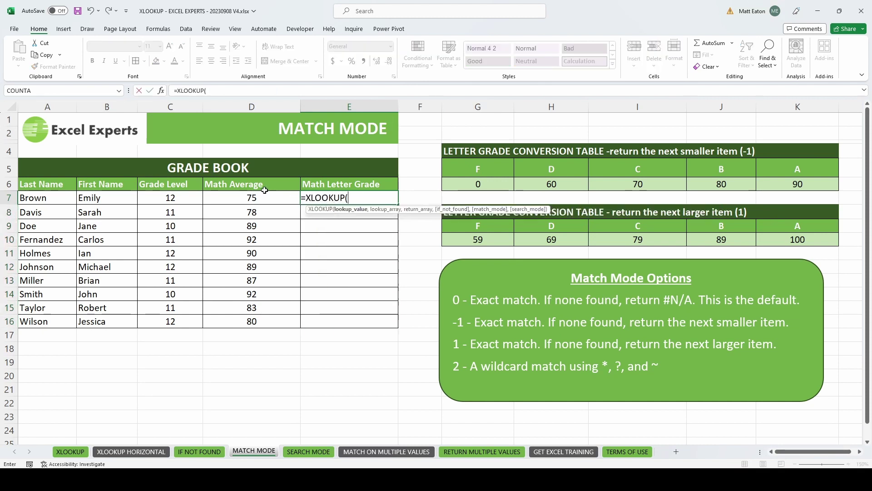
left_click(257, 194)
type(",")
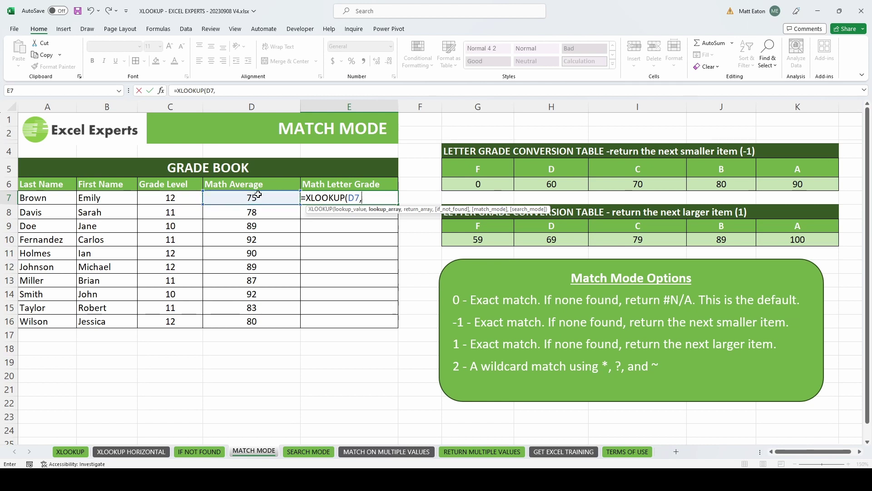
left_click_drag(472, 240, 771, 242)
key("F4")
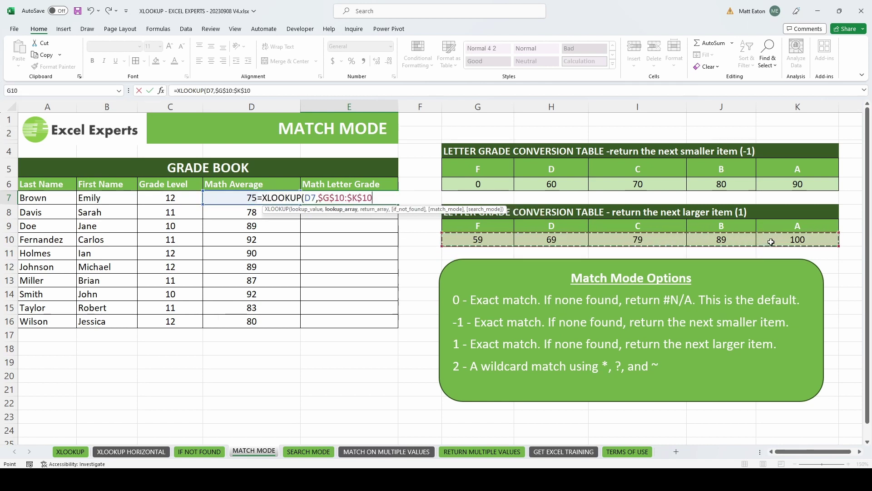
type(",")
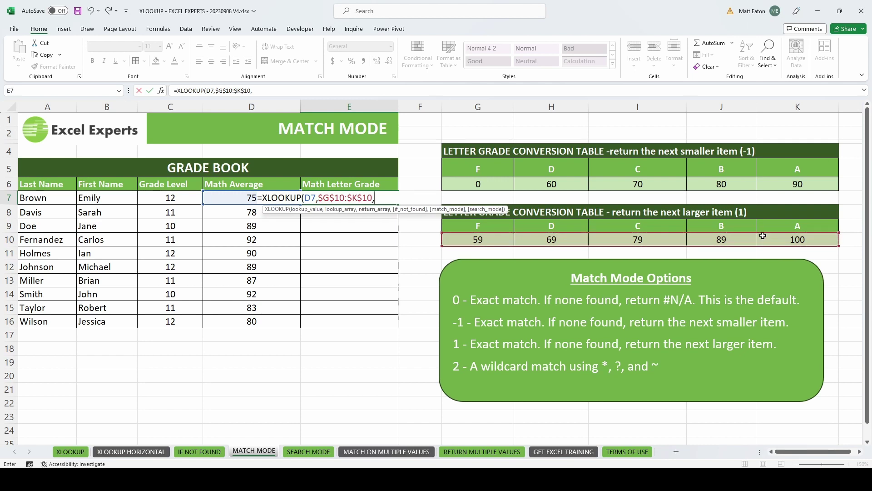
Step: Complete the E7 formula with absolute return array $G$9:$K$9, no if_not_found value and match mode 1
left_click_drag(467, 228, 771, 223)
key("F4")
type(",")
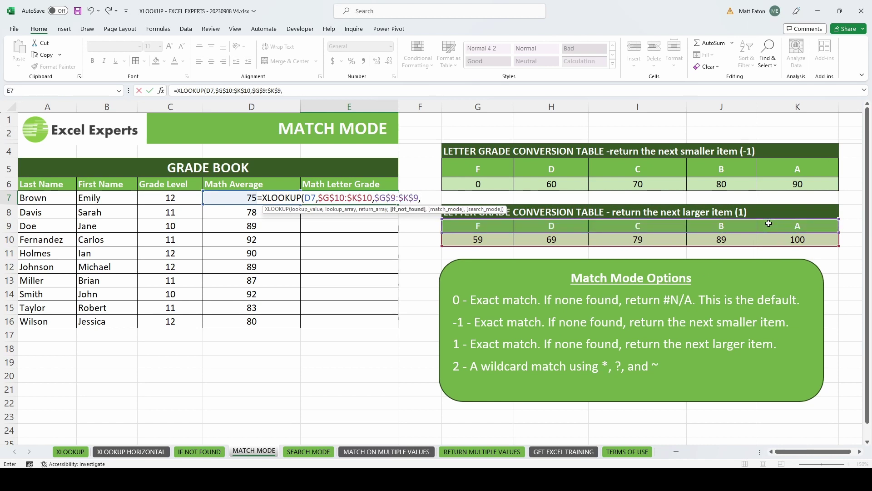
type(",")
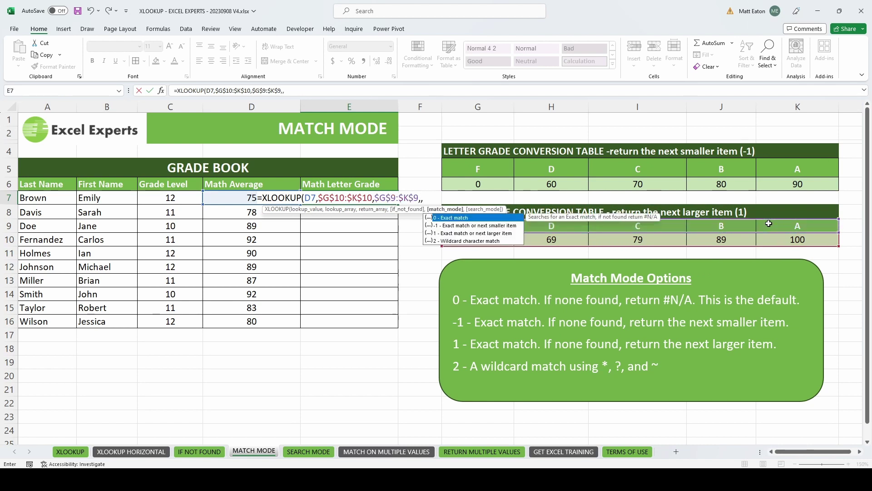
double_click(504, 234)
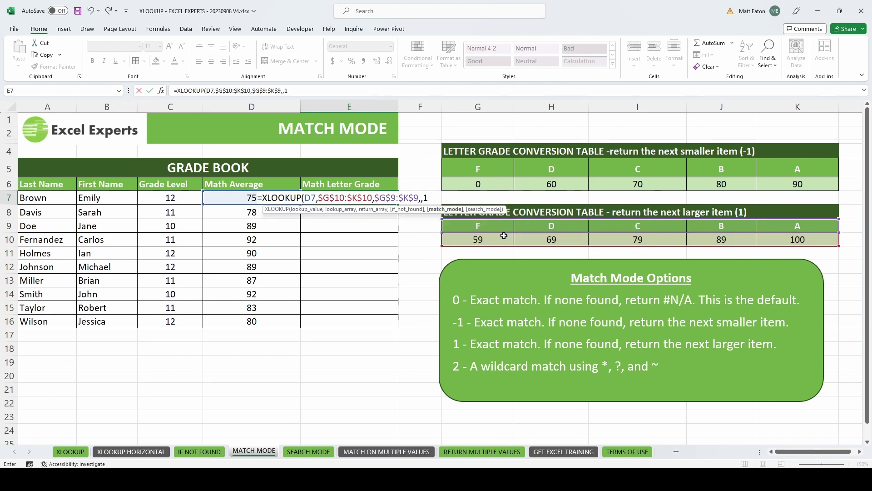
type(")")
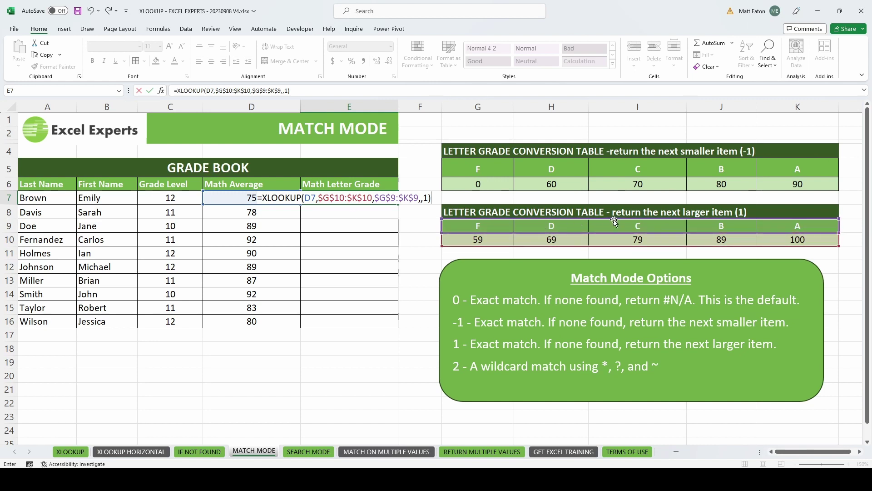
key("Return")
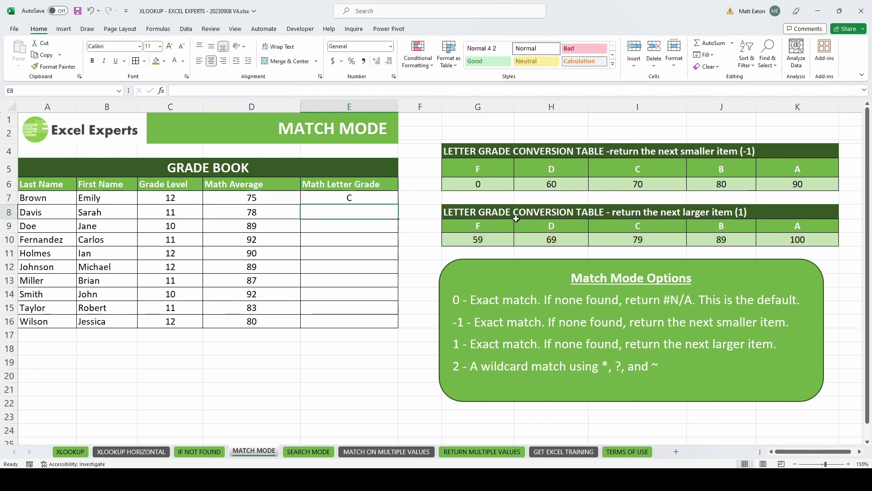
Step: Fill the E7 letter grade formula down the Math Letter Grade column through E16
left_click(394, 198)
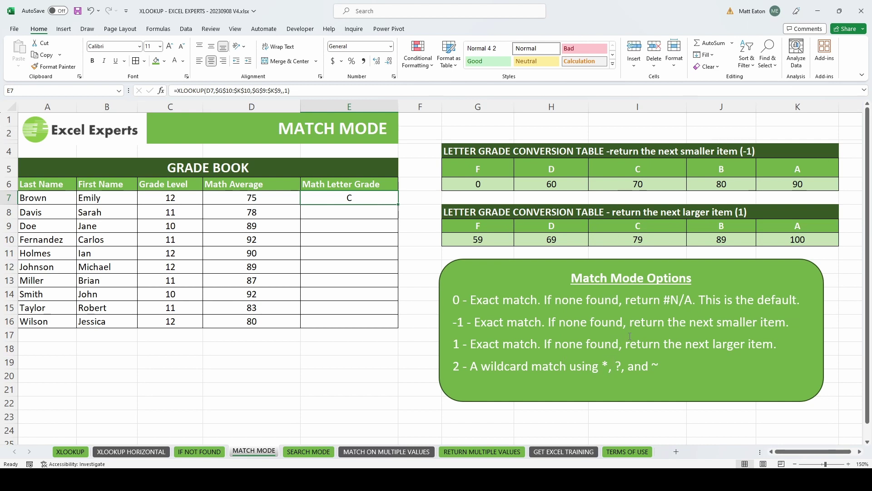
left_click_drag(398, 204, 402, 326)
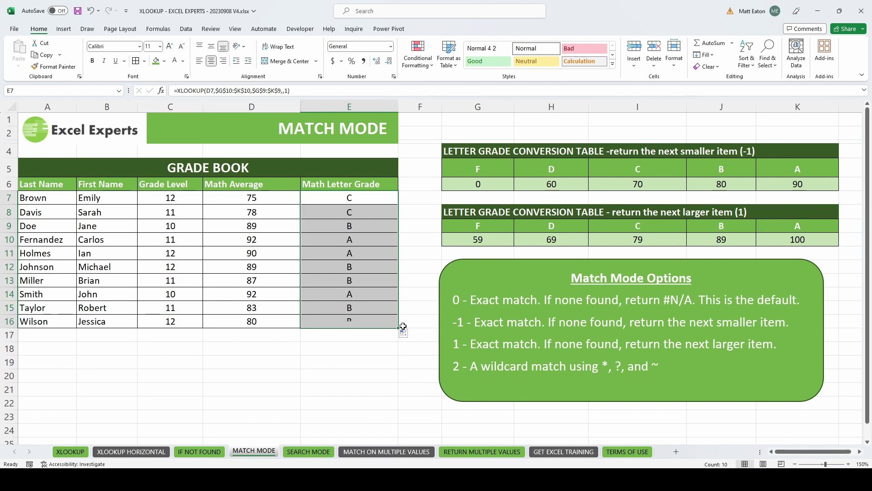
left_click(383, 341)
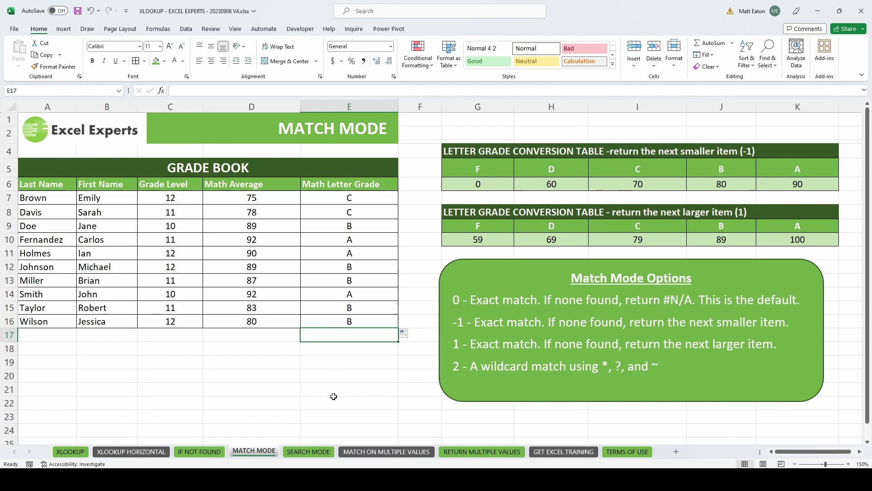
Step: On the SEARCH MODE sheet, start an XLOOKUP in E7 with lookup value A7 and absolute lookup array $G$7:$G$20
left_click(311, 450)
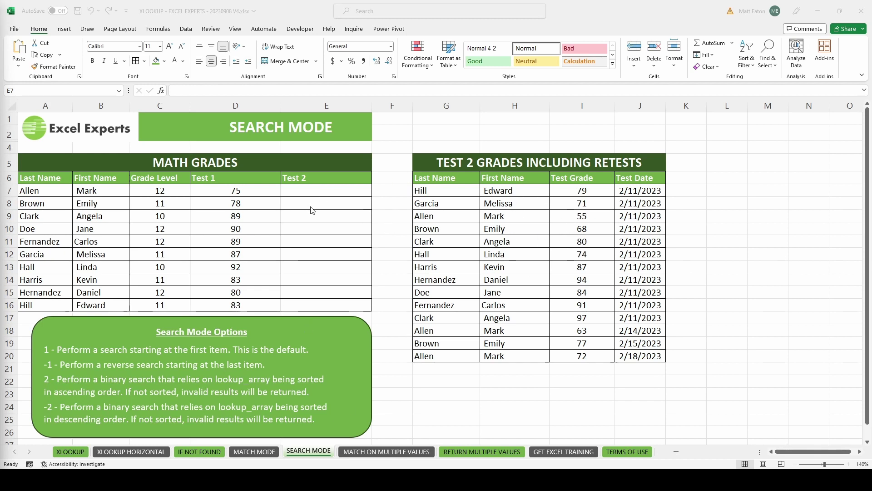
left_click(304, 190)
type("=xl")
key("Tab")
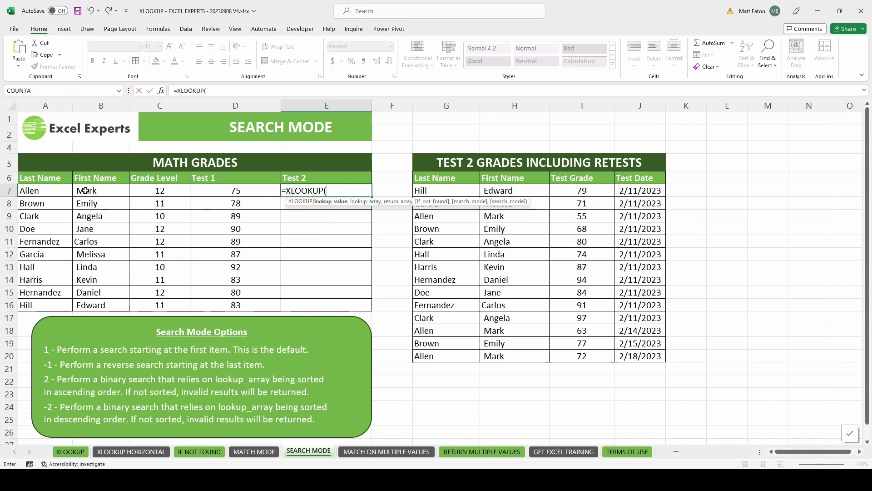
left_click(51, 193)
type(",")
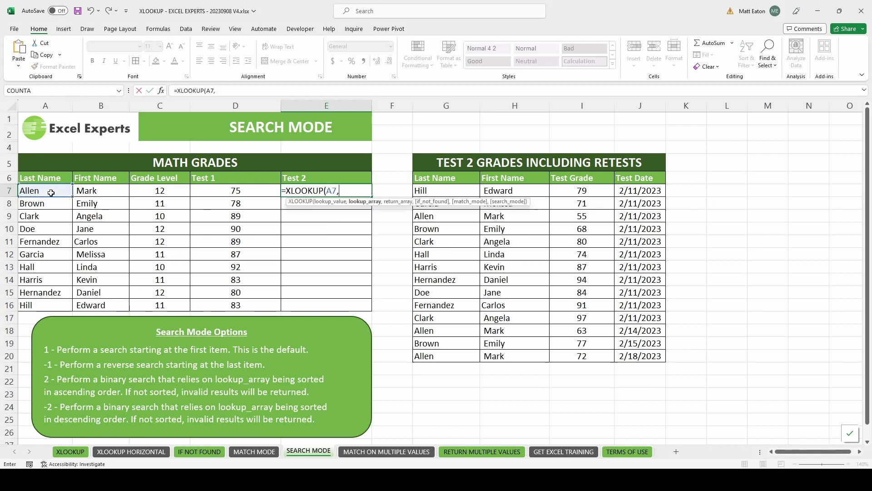
left_click_drag(420, 190, 422, 357)
key("F4")
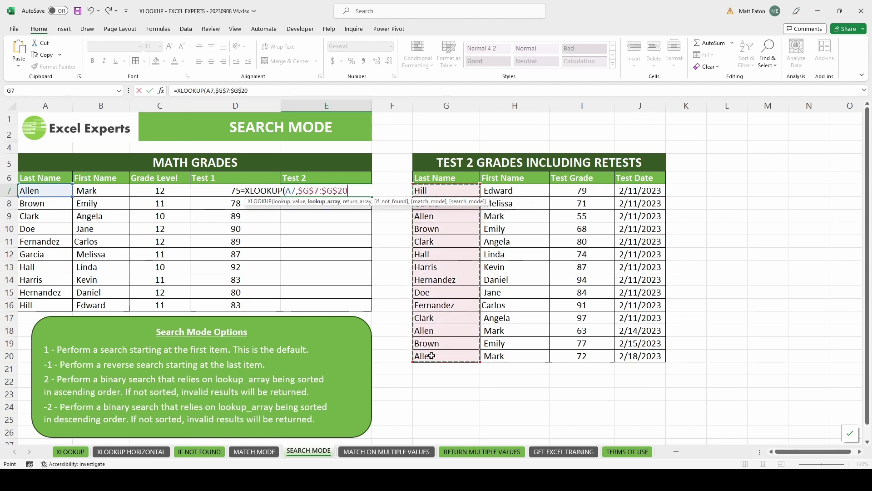
type(",")
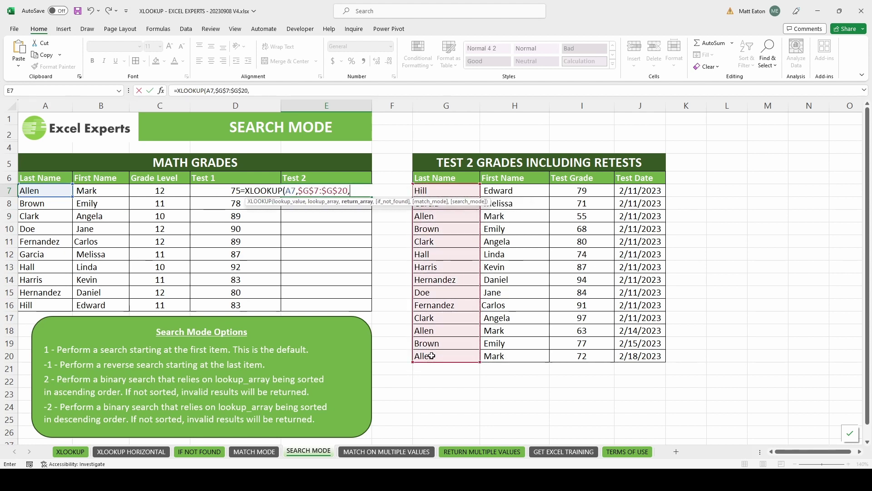
Step: Finish the Test 2 lookup in E7 with absolute return array $I$7:$I$20 and no optional arguments
left_click_drag(588, 192, 607, 352)
key("F4")
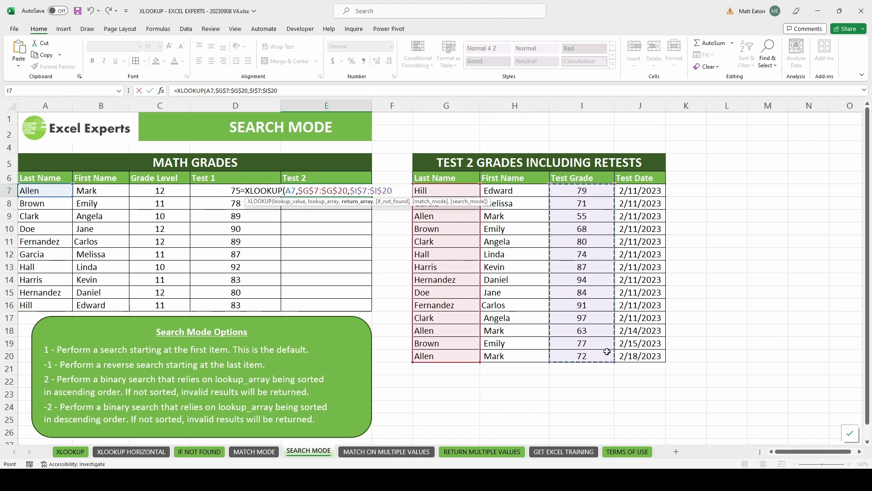
type(")")
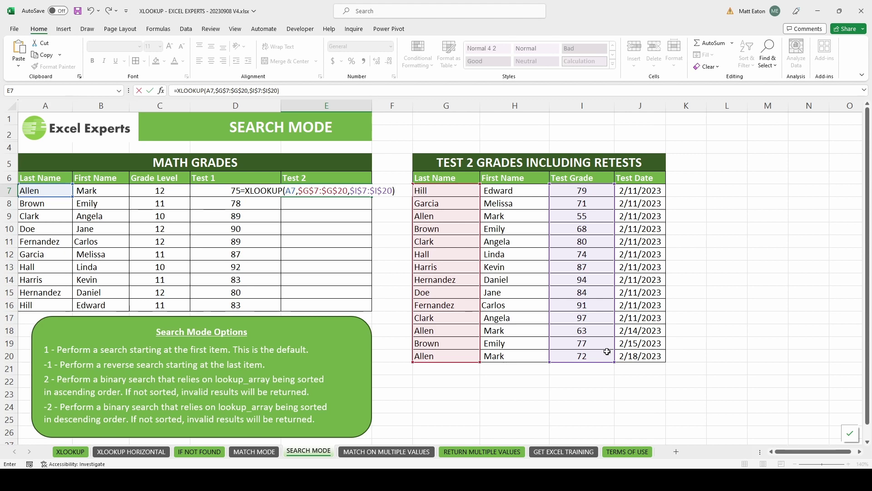
key("Return")
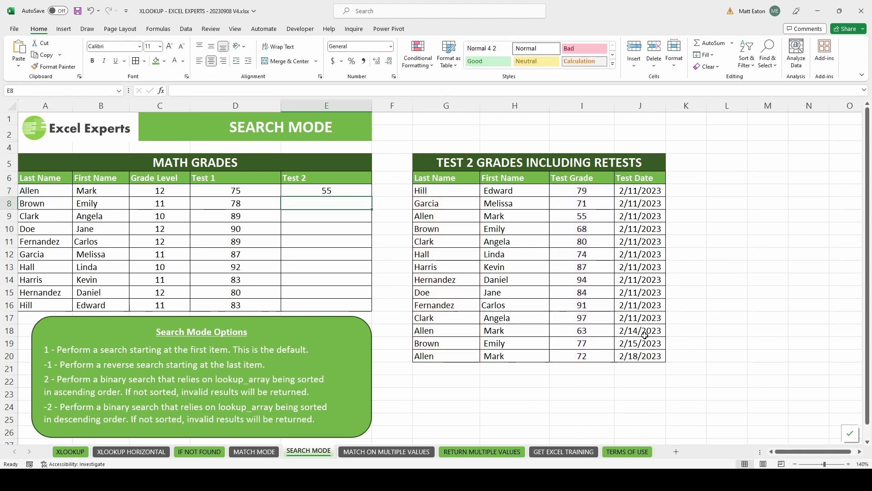
Step: Examine the row 7 student's repeated entries in rows 9, 18 and 20 of the Test 2 grades table
left_click_drag(446, 219, 556, 218)
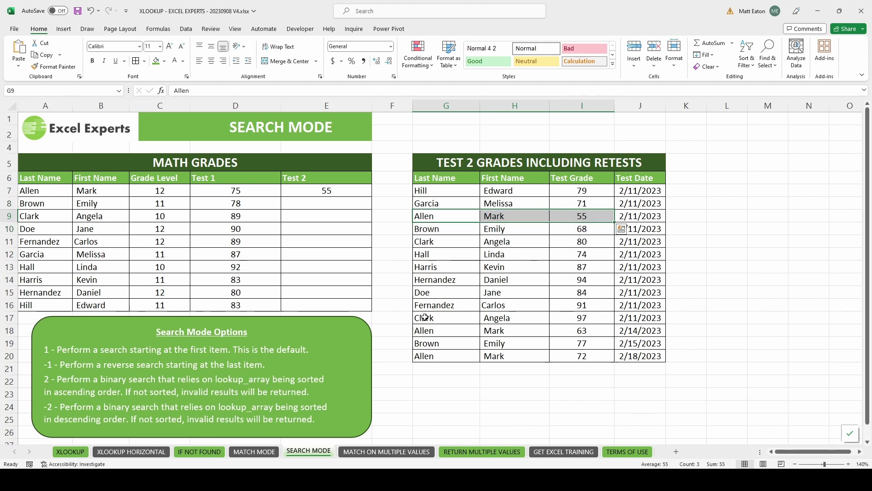
left_click_drag(424, 330, 638, 332)
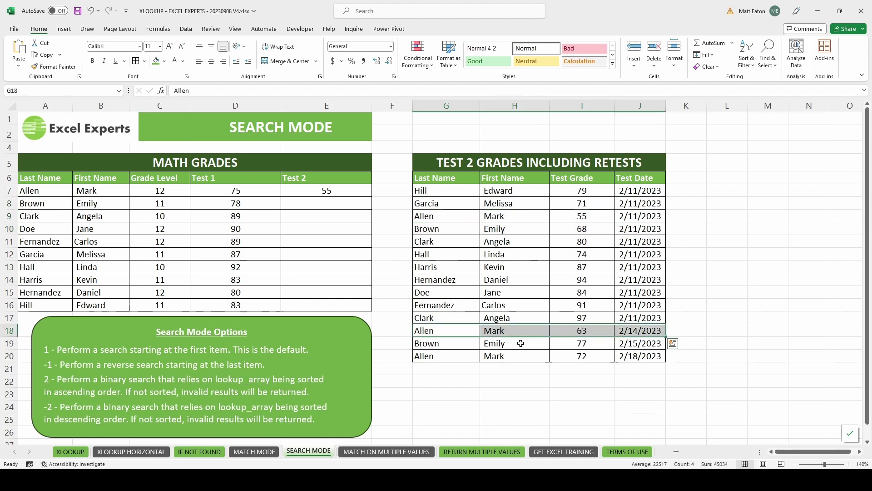
left_click_drag(429, 355, 619, 355)
left_click(474, 216)
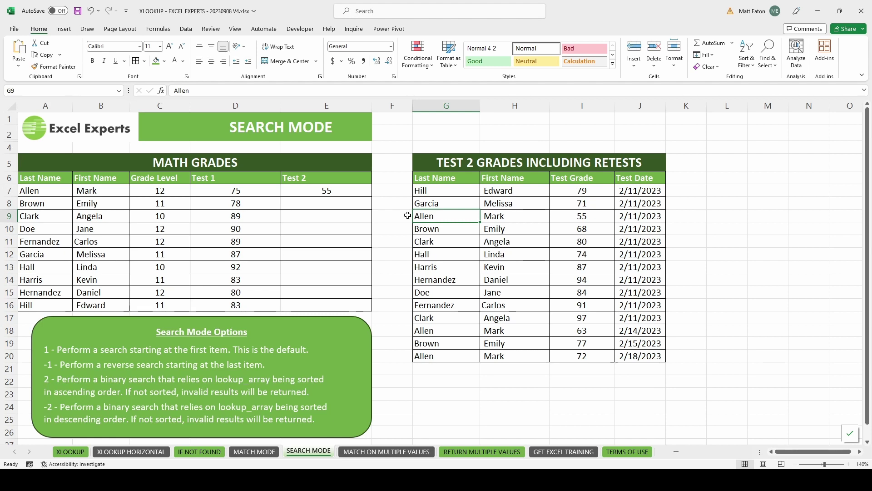
Step: Add search mode -1 (last-to-first) to the E7 formula, leaving if_not_found and match mode empty
double_click(320, 191)
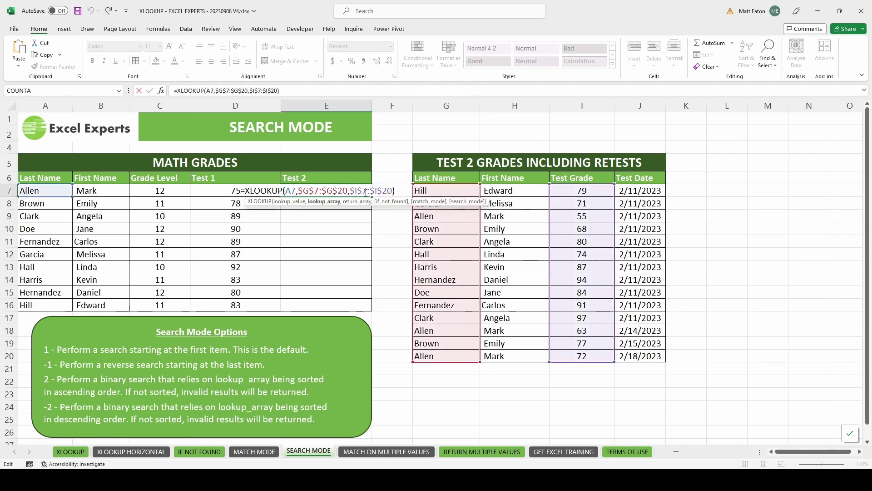
left_click(391, 191)
type(",")
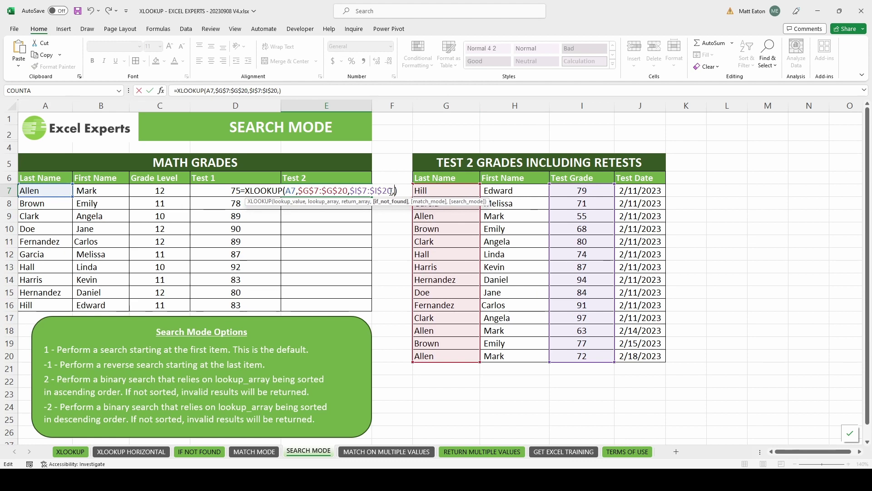
type(",,")
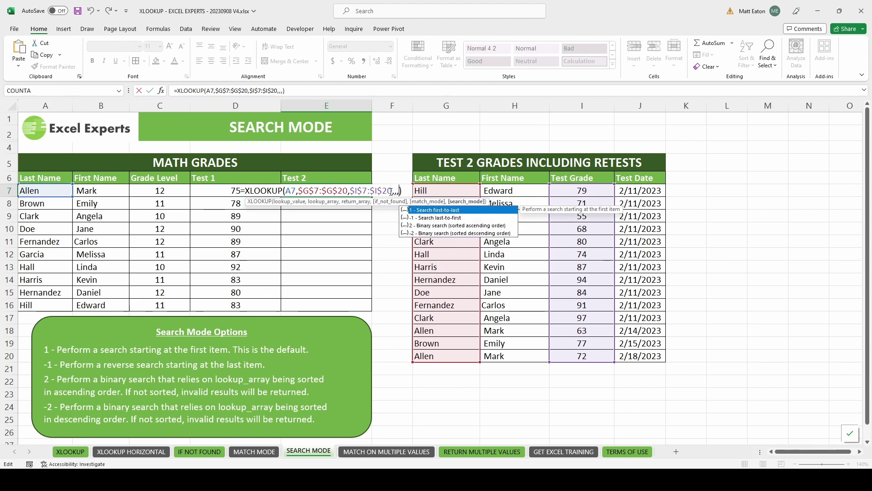
double_click(426, 220)
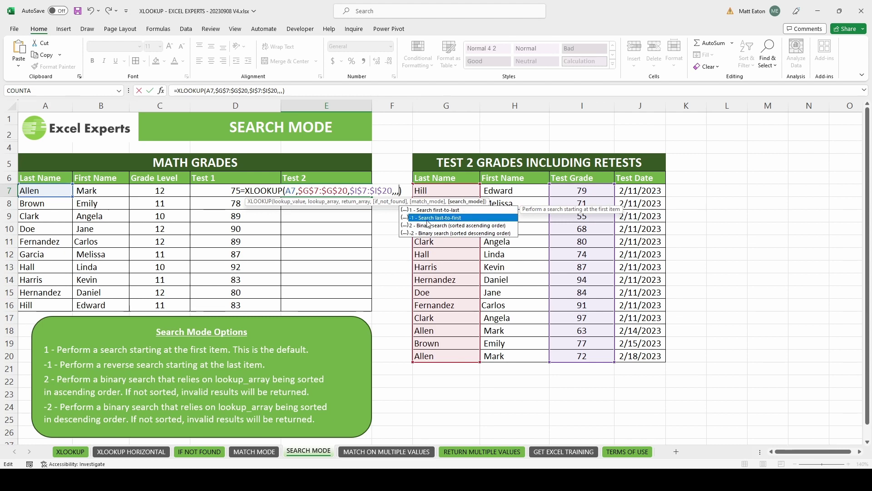
left_click(427, 220)
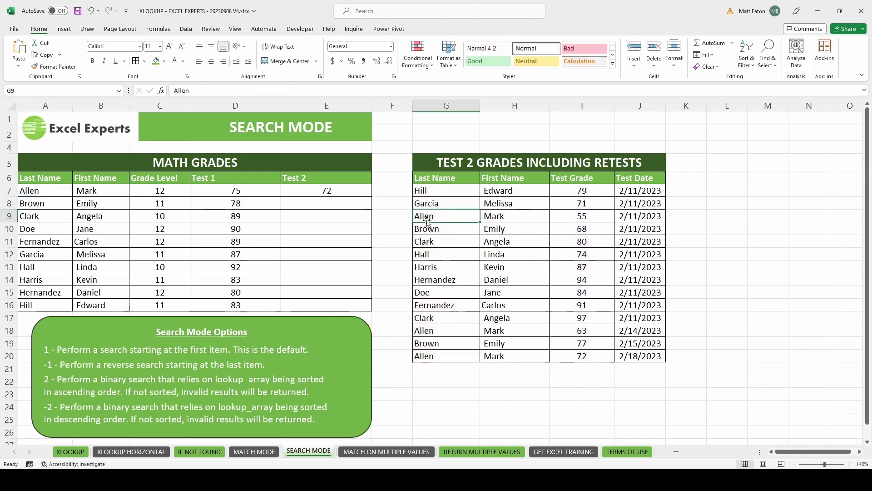
double_click(338, 192)
key("Return")
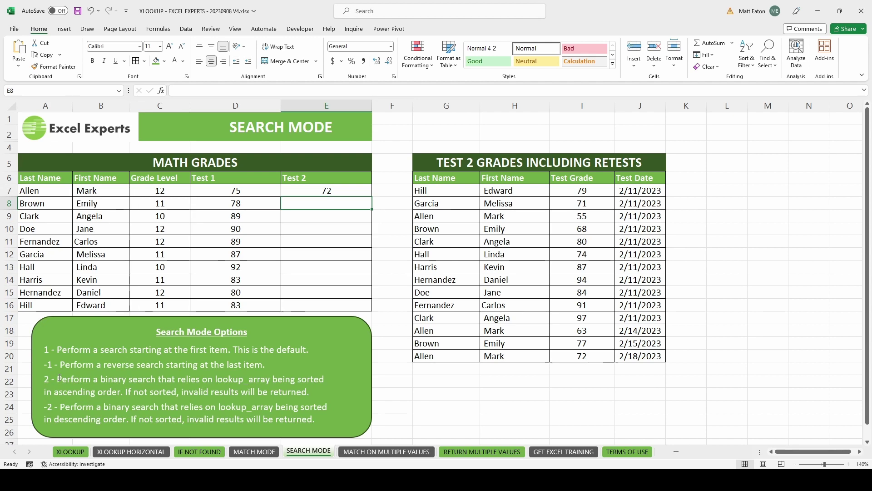
Step: On the MATCH ON MULTIPLE VALUES sheet, start an XLOOKUP in D7 with the combined lookup value A7&B7
left_click(363, 457)
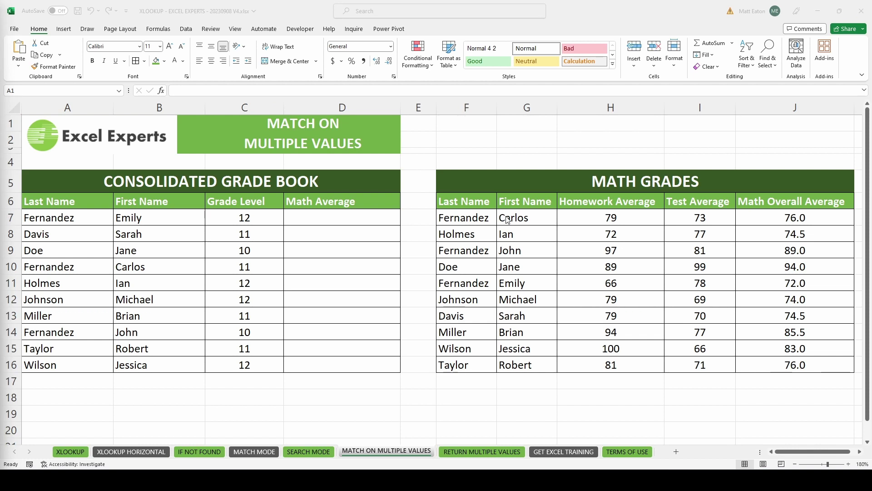
left_click(366, 217)
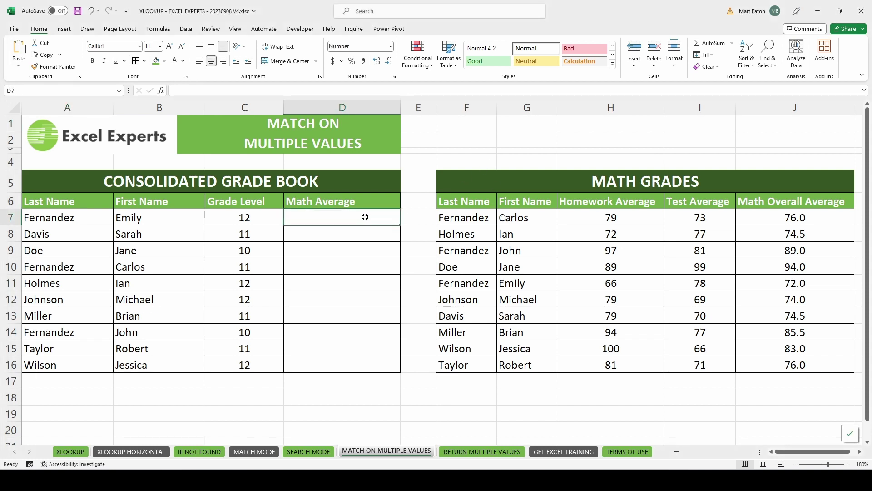
type("=XLOOKUP(")
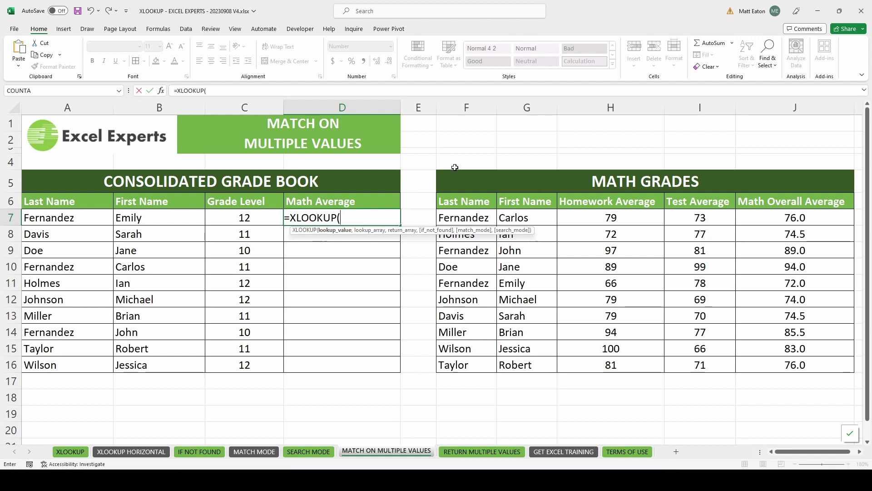
left_click(64, 220)
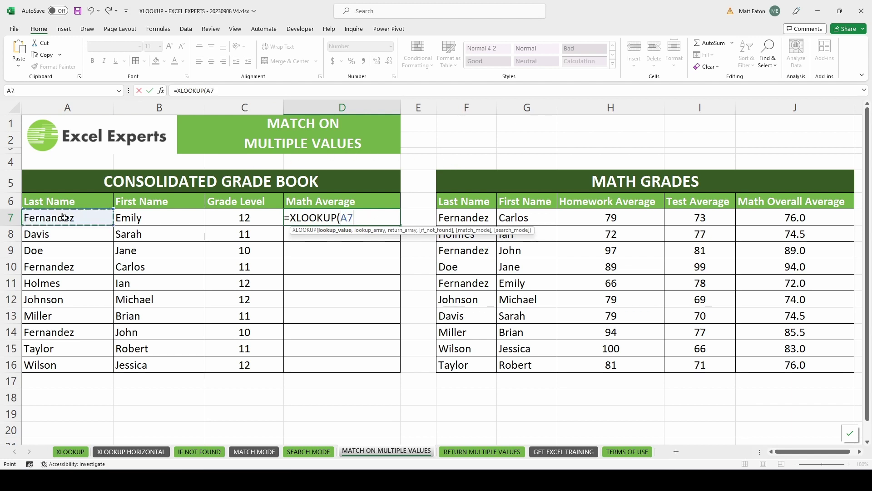
type("&")
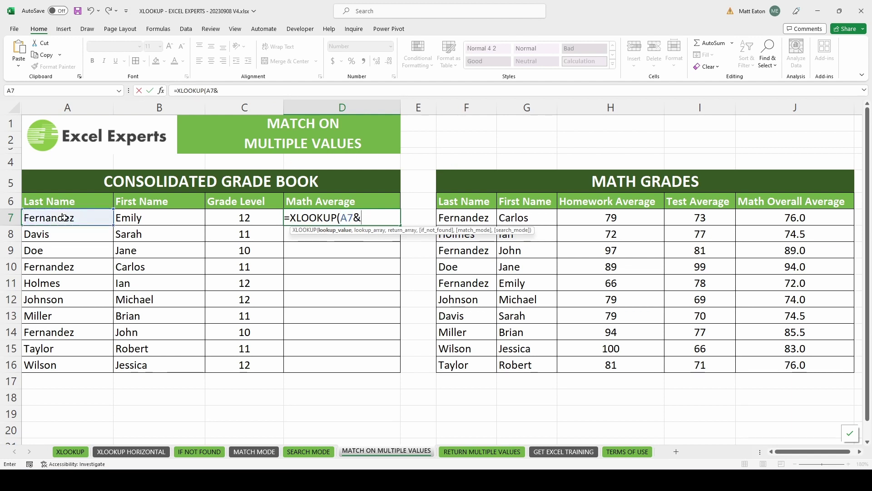
left_click(119, 219)
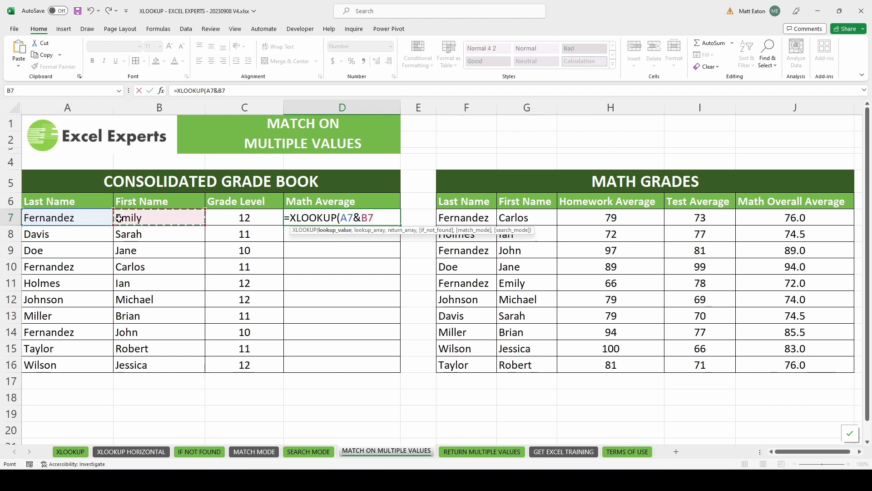
type(",")
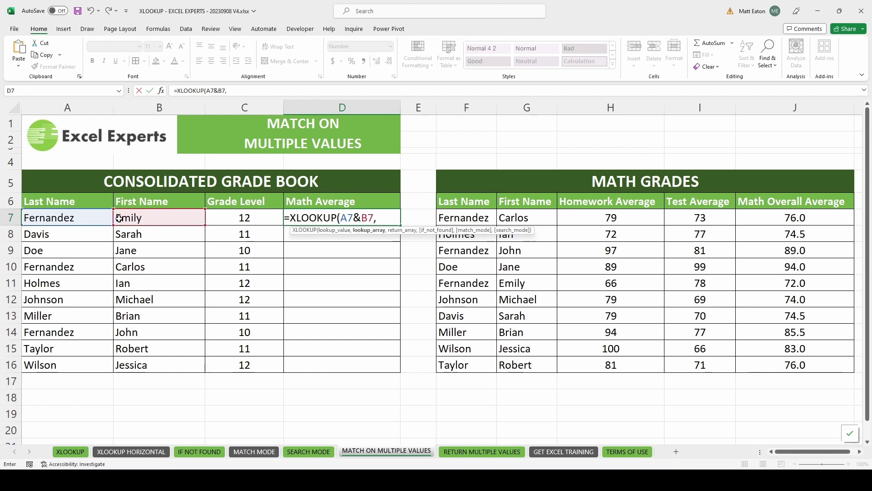
Step: Set the D7 formula's lookup array to the combined absolute ranges $F$7:$F$16&$G$7:$G$16
left_click_drag(472, 218, 462, 366)
key("F4")
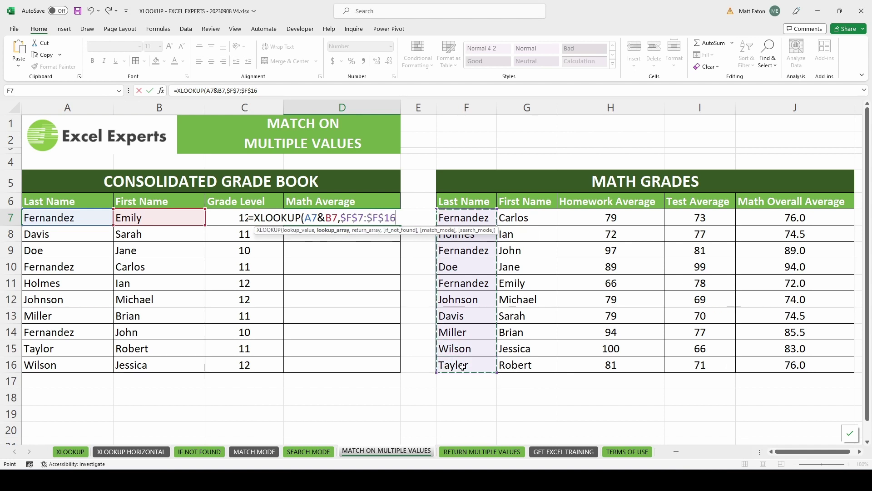
type("&")
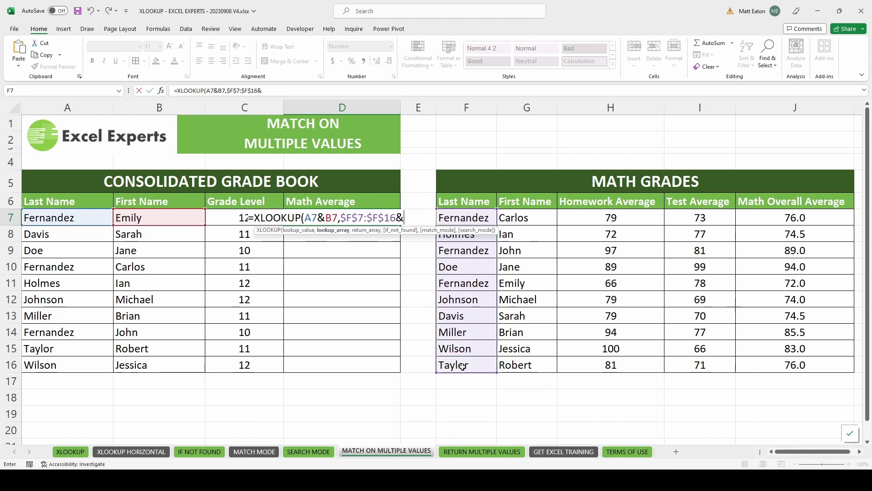
left_click_drag(516, 218, 528, 357)
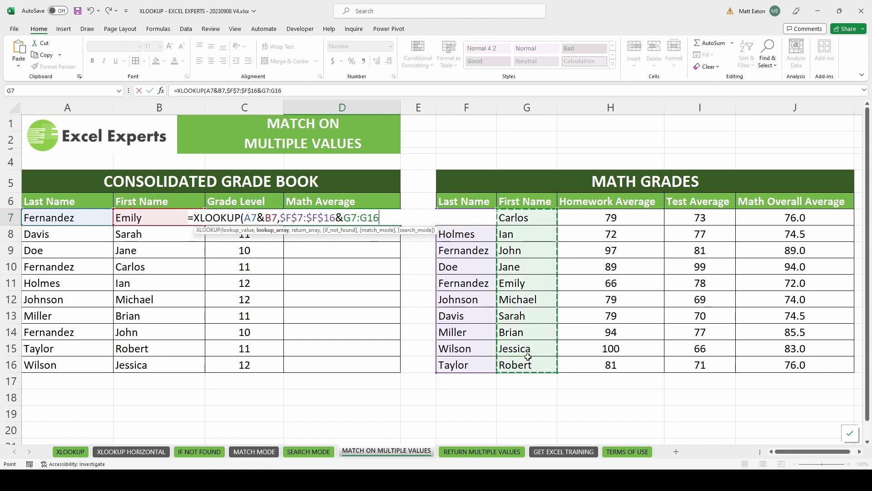
key("F4")
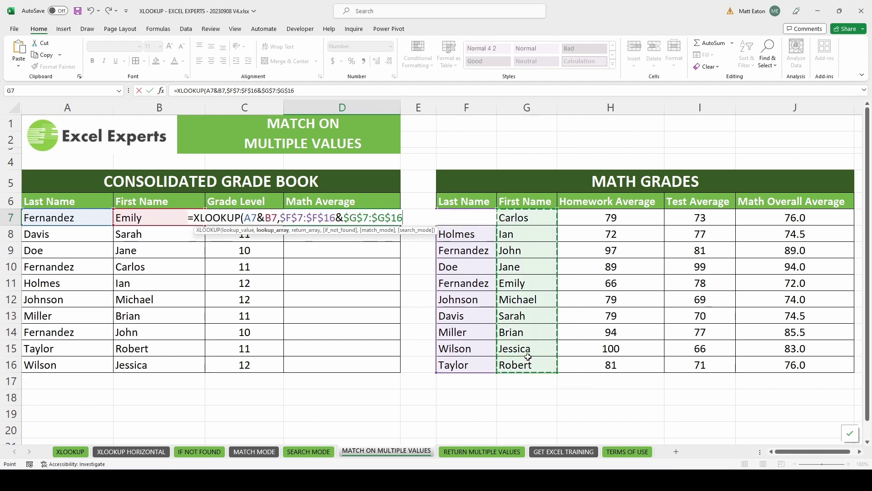
type(",")
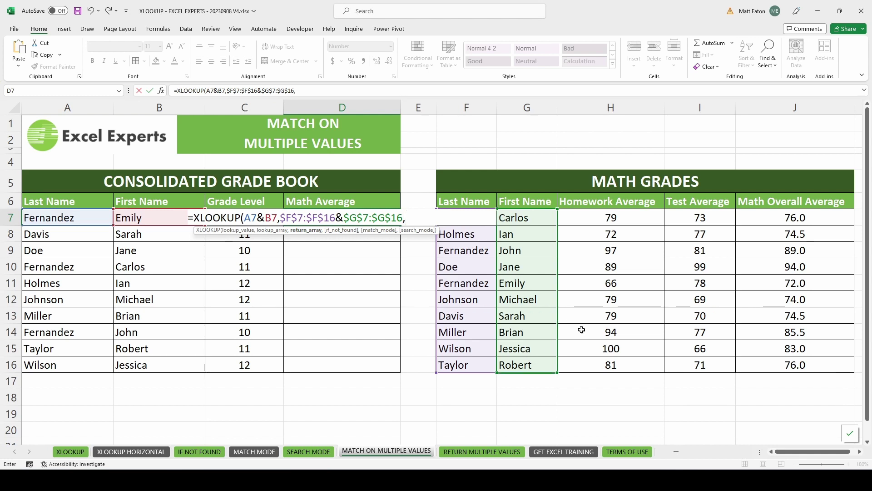
Step: Finish the D7 XLOOKUP with absolute return array $J$7:$J$16 and fill the formula down through D16
left_click_drag(766, 218, 771, 357)
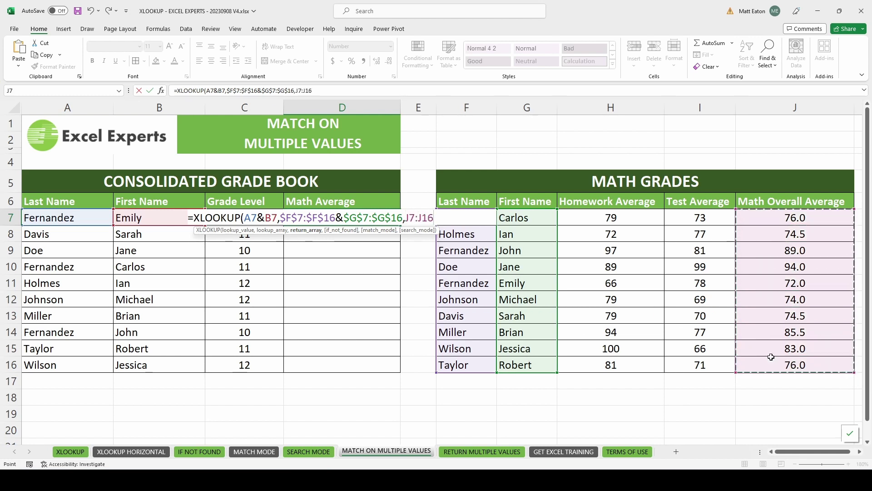
key("F4")
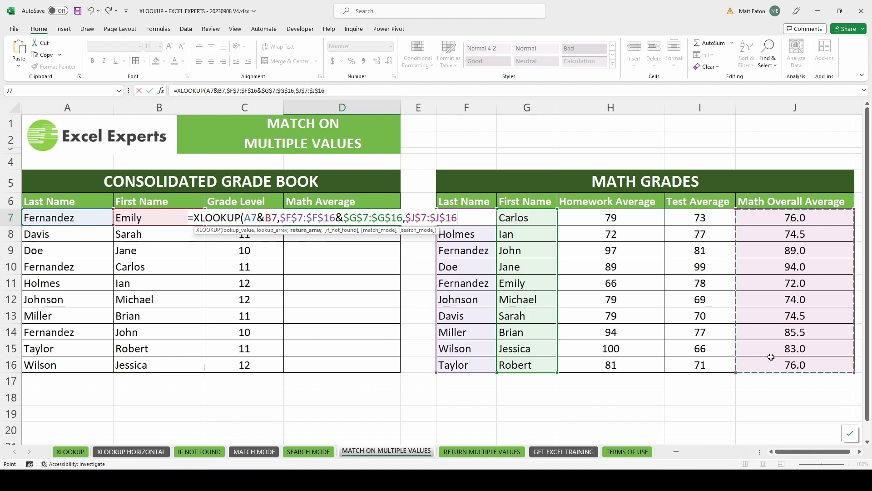
type(")")
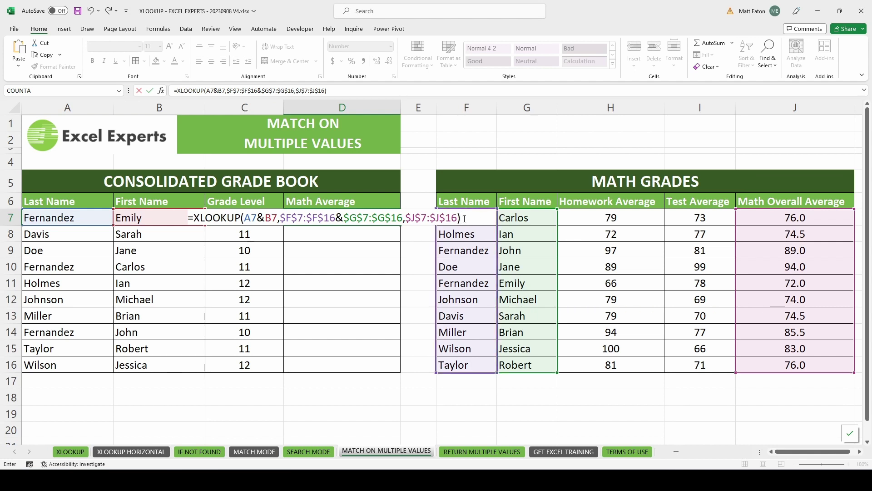
key("Return")
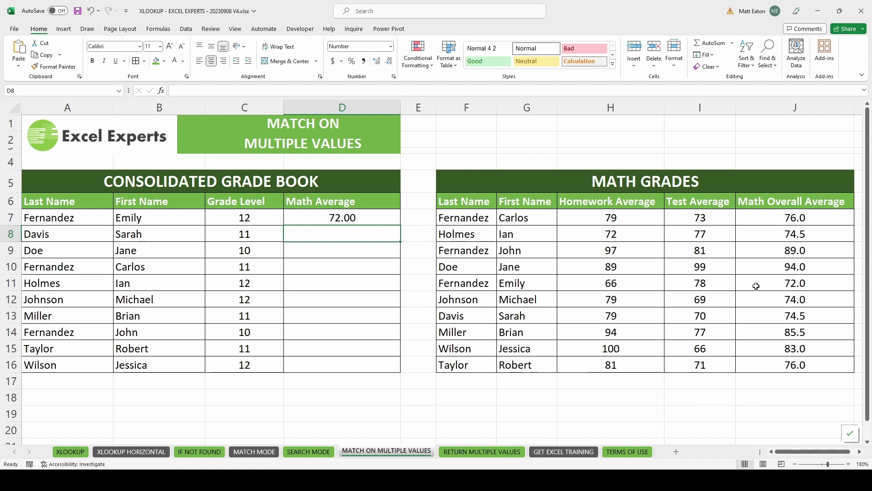
left_click(389, 220)
left_click_drag(401, 226, 399, 363)
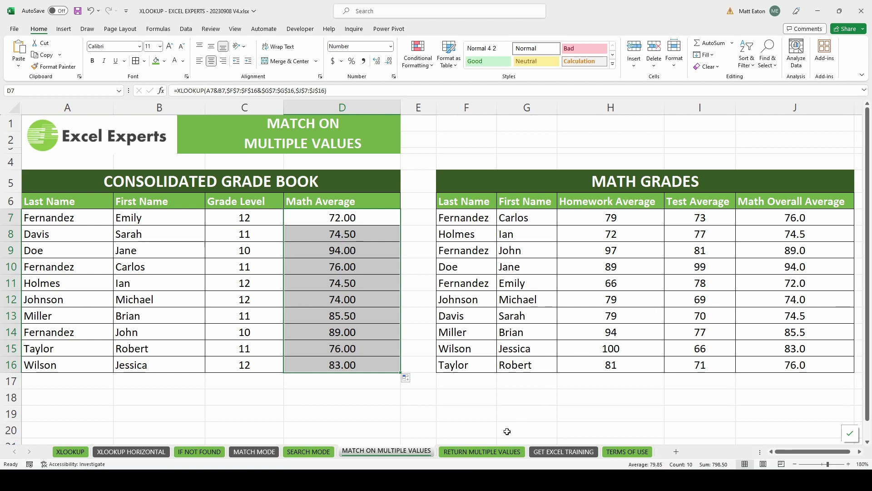
Step: On the RETURN MULTIPLE VALUES sheet, start an XLOOKUP in E7 with lookup value A7 and absolute lookup array $H$7:$H$16
left_click(490, 451)
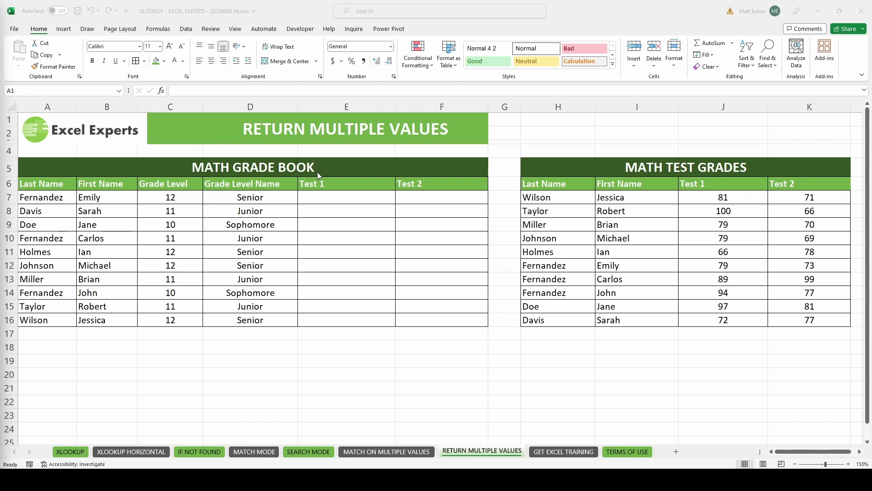
left_click(325, 199)
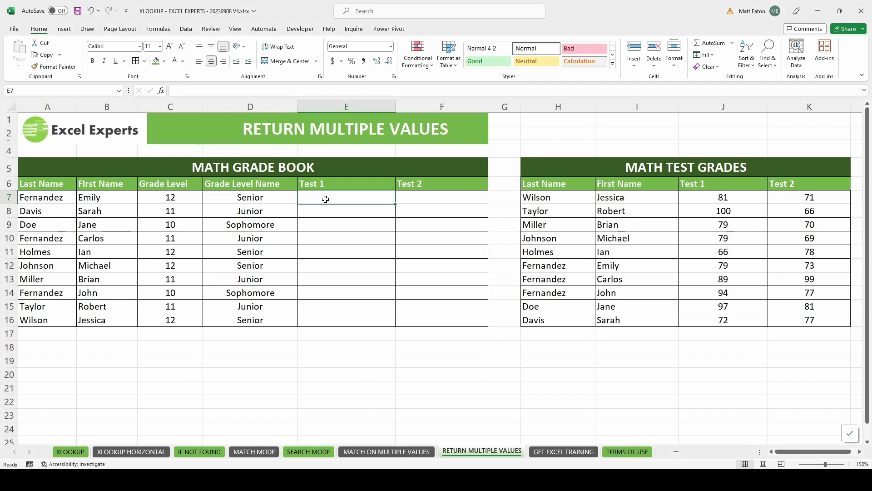
type("=XLOOKUP(")
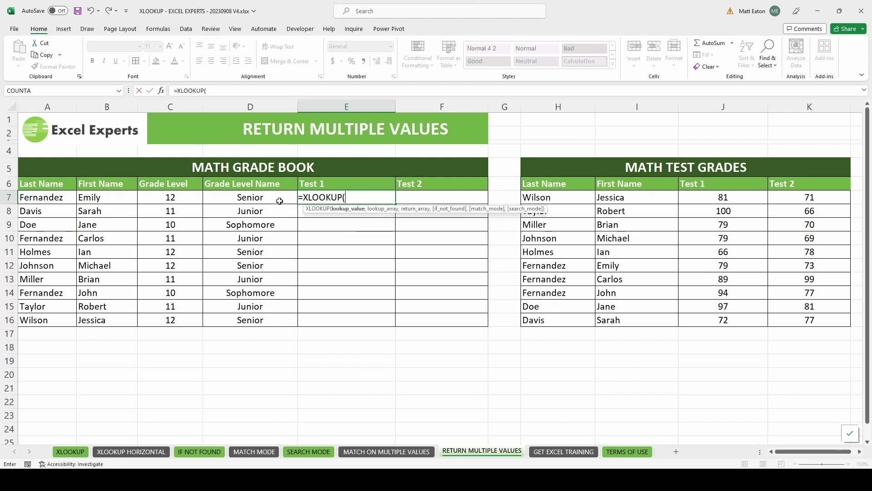
left_click(56, 198)
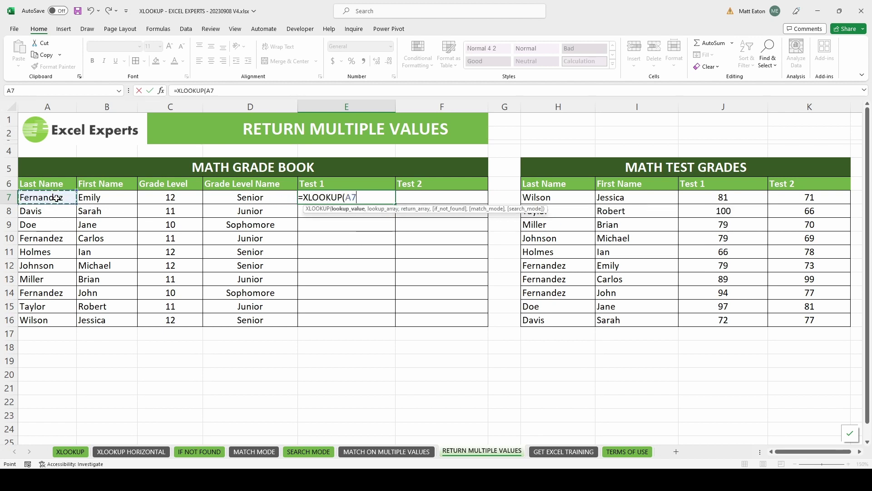
type(",")
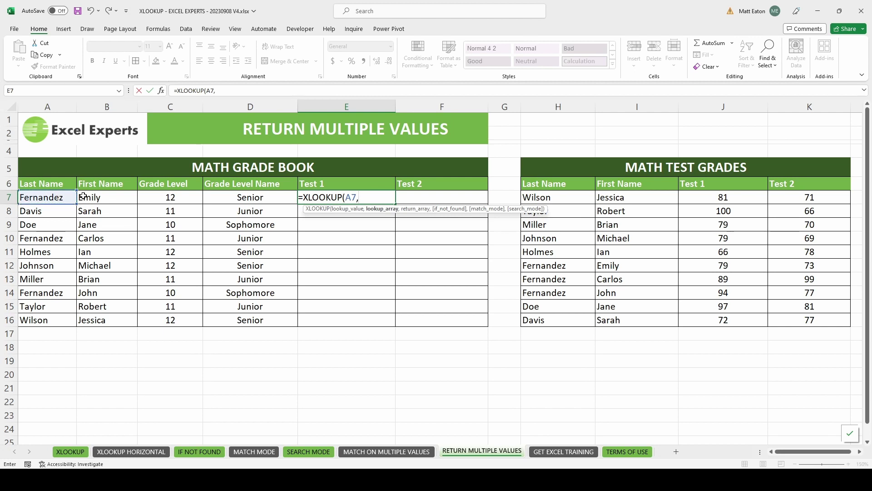
left_click_drag(569, 201, 563, 320)
key("F4")
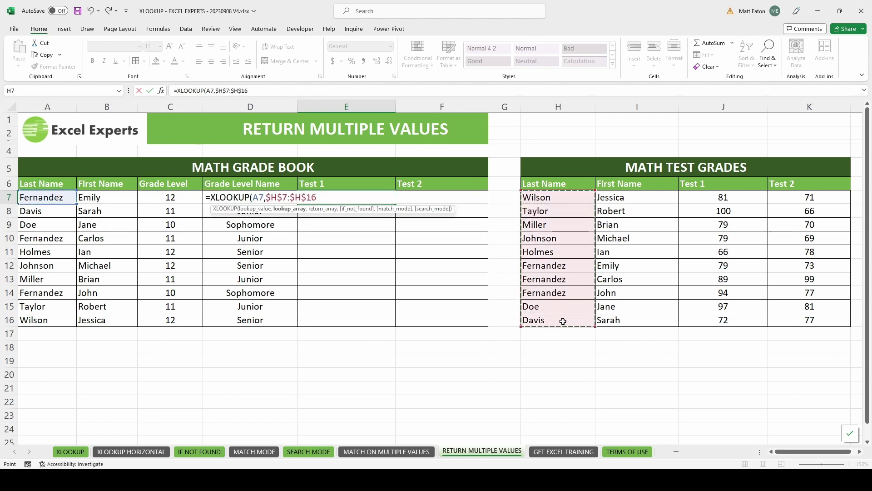
type(",")
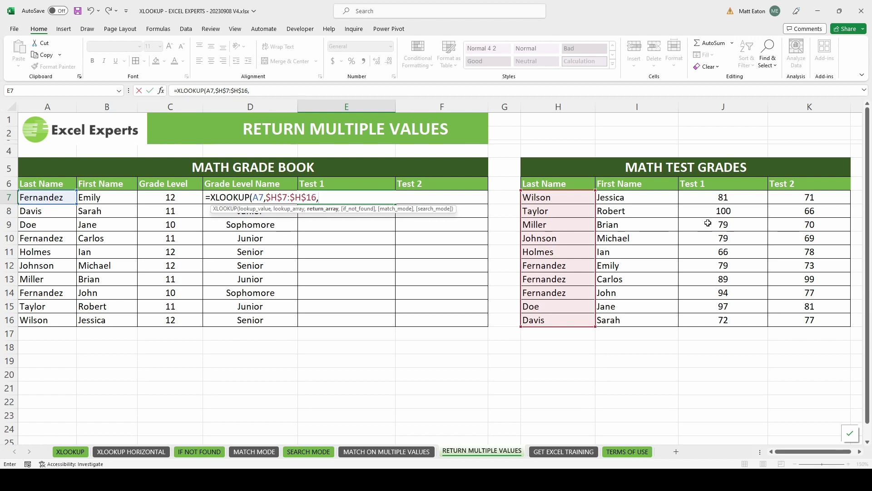
Step: Finish the E7 formula with the two-column absolute return array $J$7:$K$16 covering Test 1 and Test 2
left_click_drag(708, 197, 807, 320)
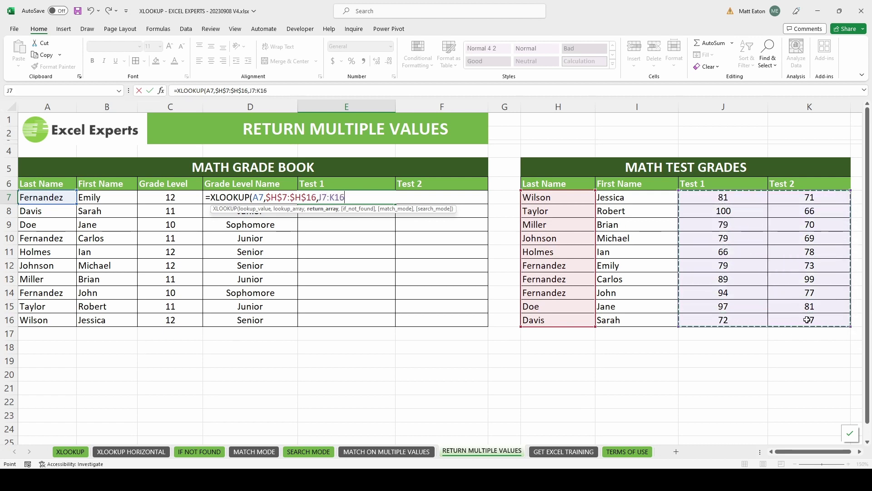
key("F4")
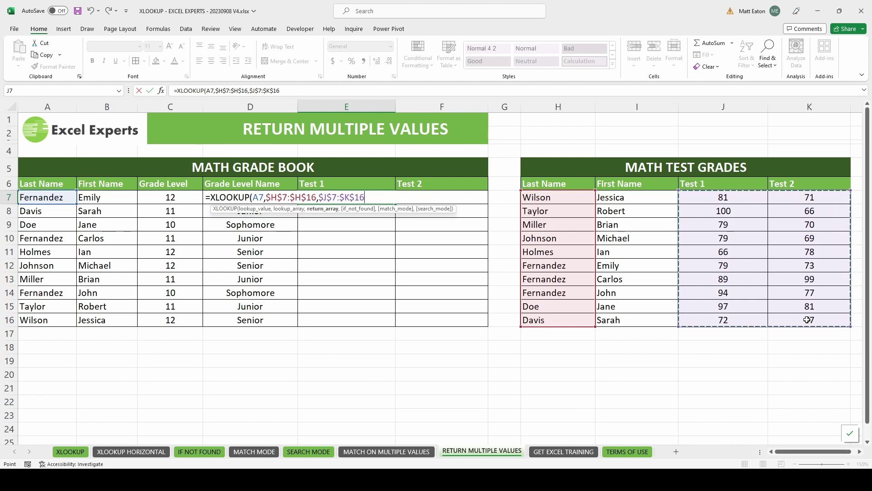
type(")")
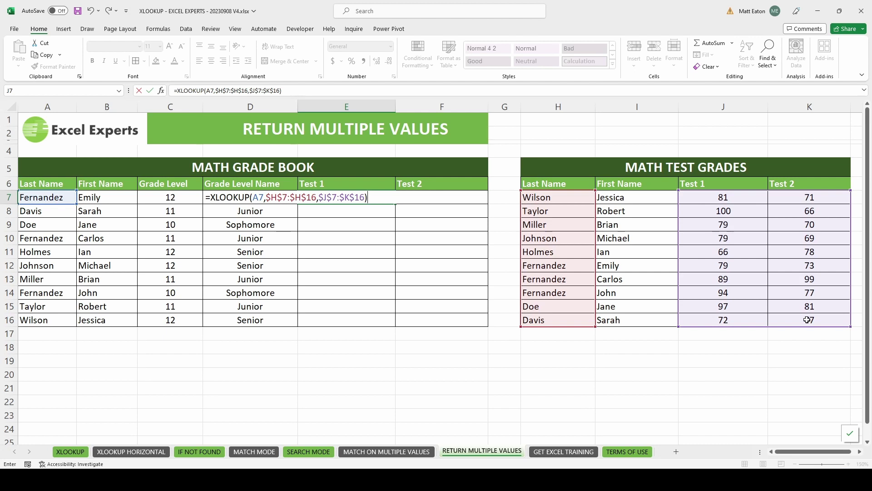
key("Return")
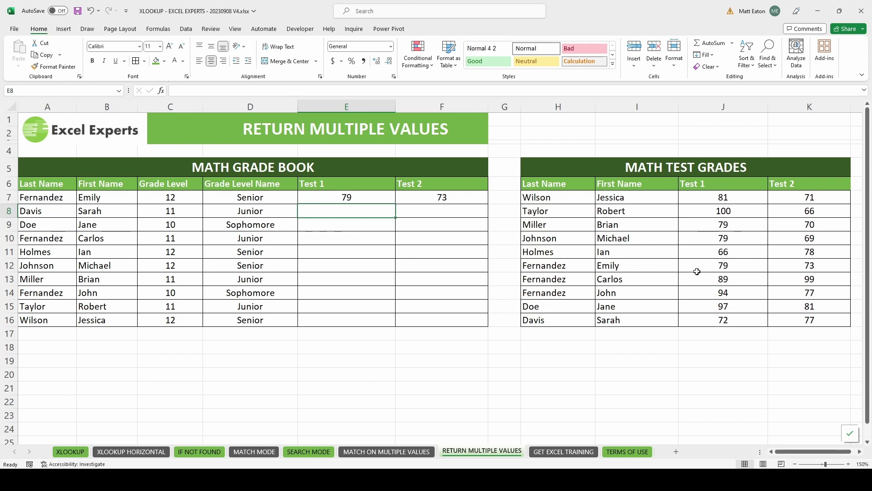
Step: Fill the Test 1 and Test 2 results in E7:F7 down through row 16
left_click(351, 196)
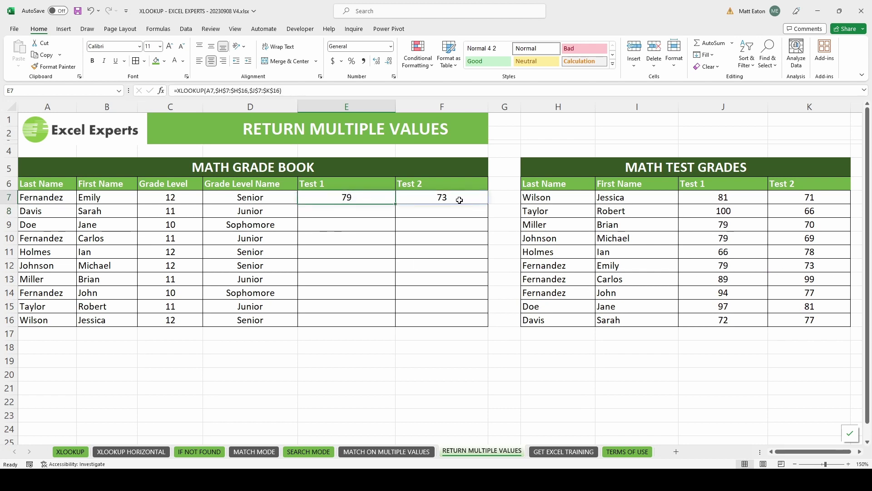
left_click_drag(363, 196, 438, 193)
left_click_drag(490, 205, 484, 320)
left_click(467, 367)
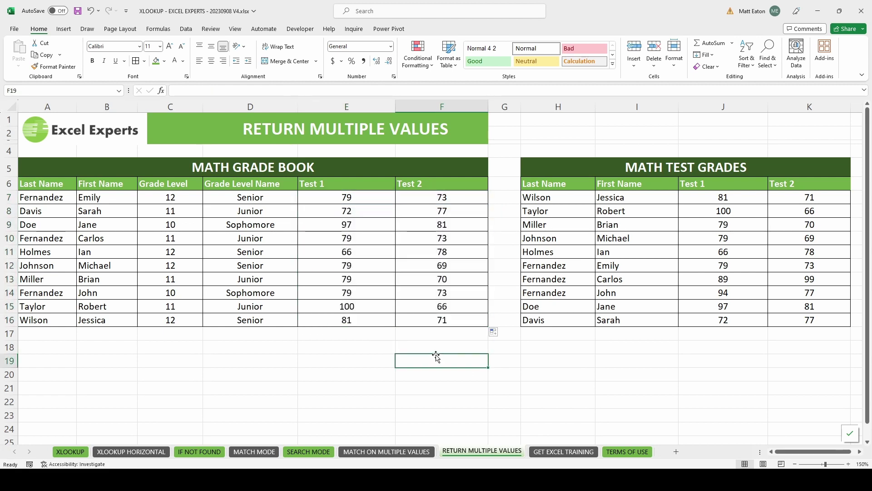
Step: Compare the formulas behind several Test 1 cells with the spilled Test 2 formula in F7
left_click(323, 266)
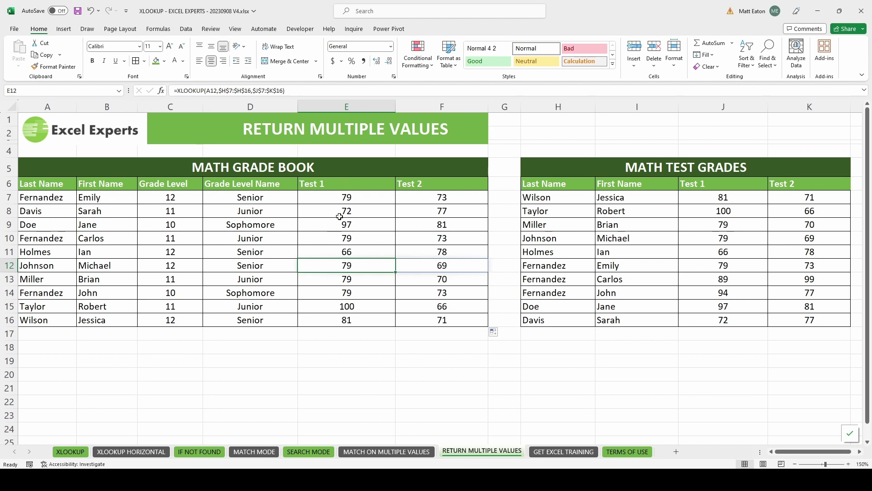
left_click(339, 201)
left_click(335, 225)
left_click(338, 261)
left_click(346, 197)
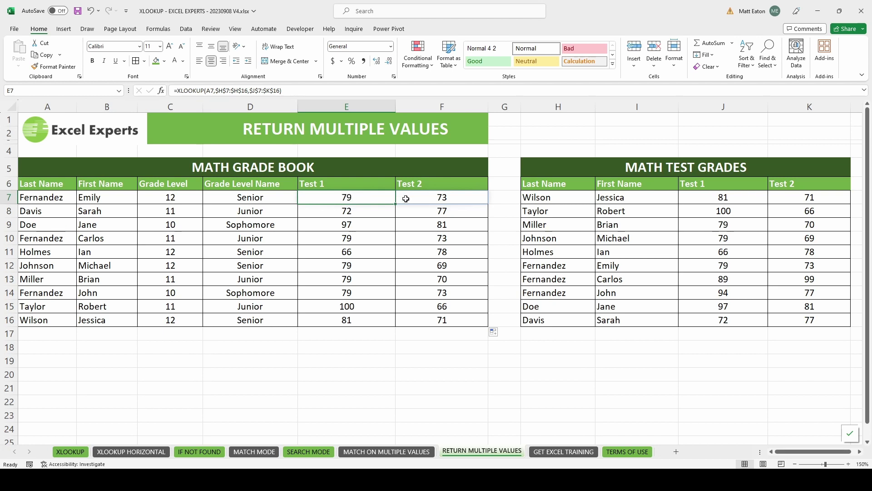
left_click(445, 199)
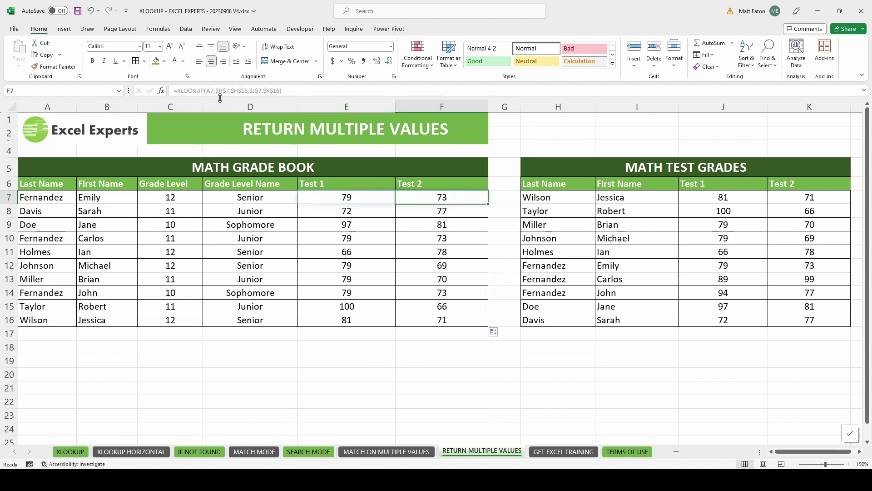
left_click(364, 197)
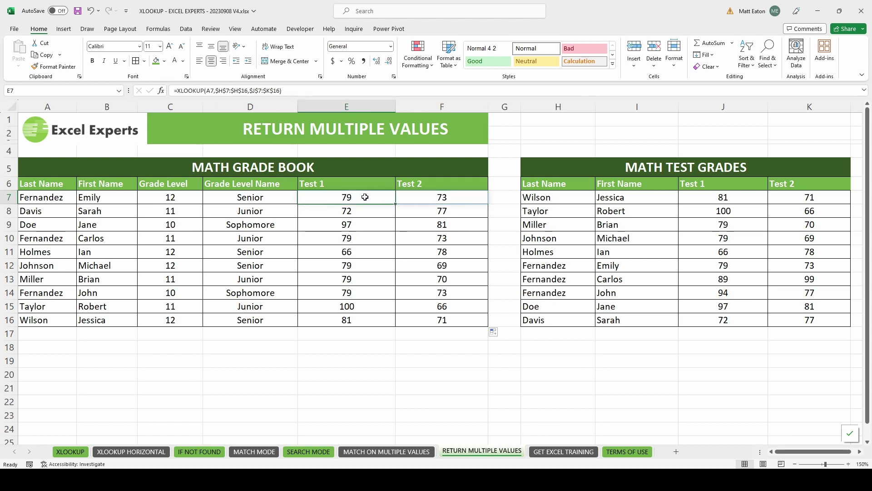